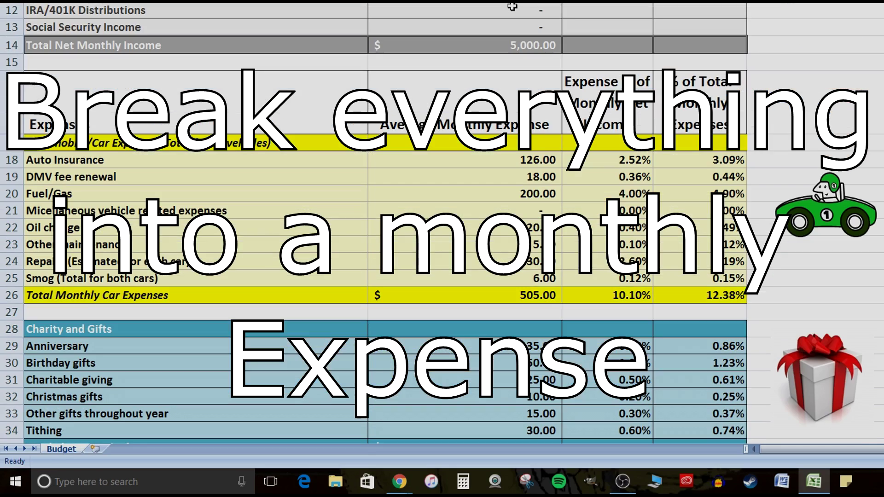
Scroll down to the Home/Rent/Utilities block (900 total) and Medical expenses (75)
scroll(596, 56, down, 1)
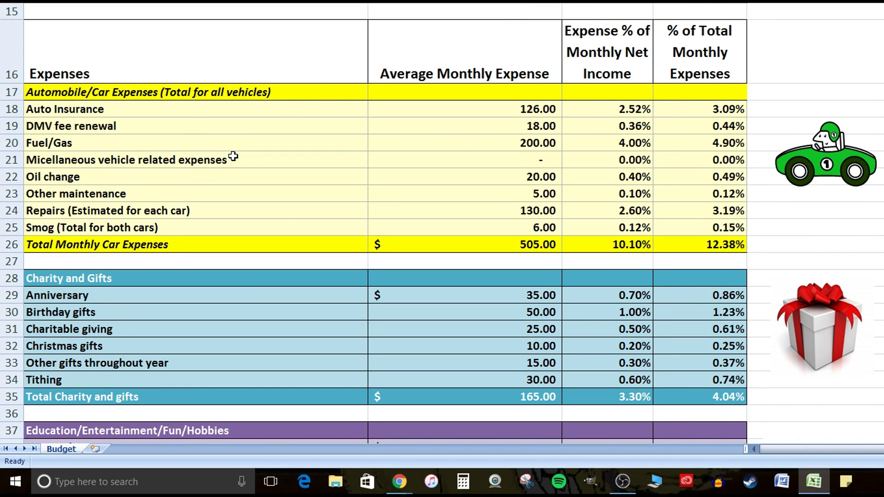
scroll(239, 155, down, 3)
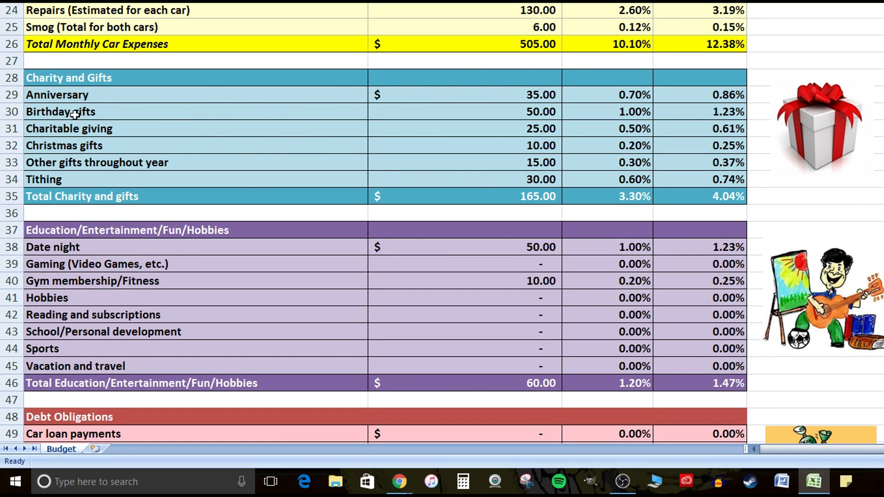
scroll(171, 137, down, 1)
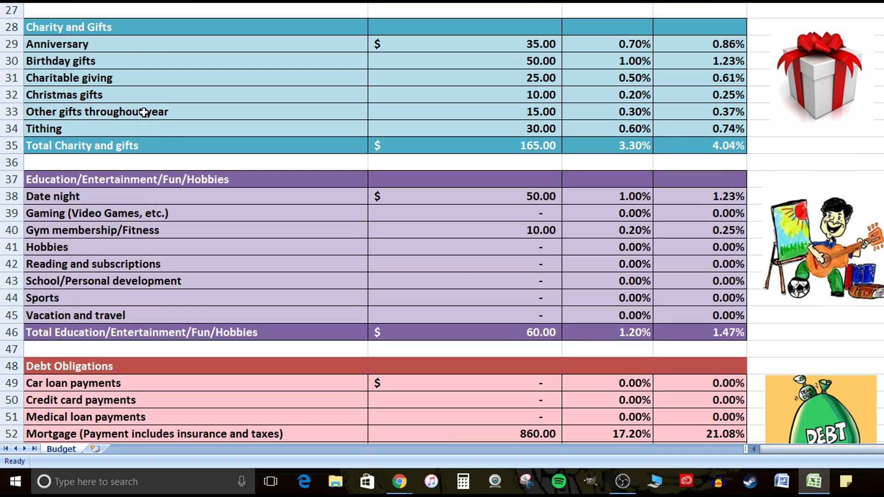
scroll(147, 99, down, 1)
scroll(156, 95, down, 3)
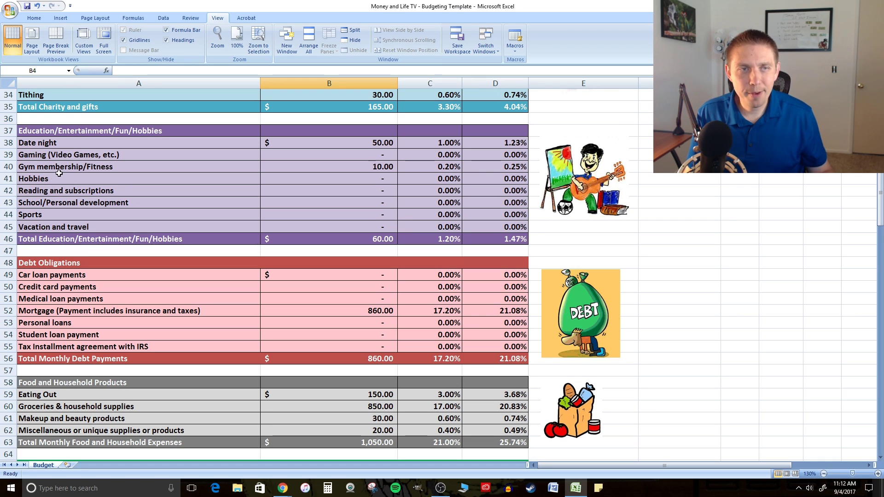
scroll(71, 230, down, 4)
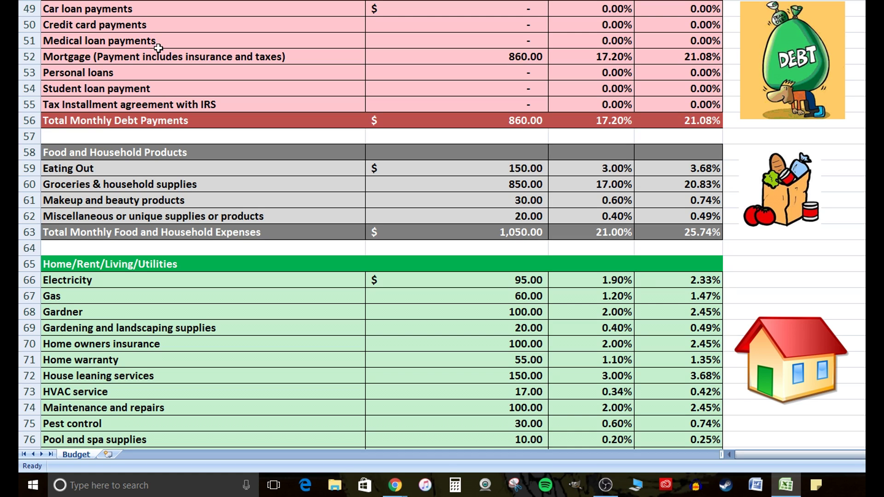
scroll(167, 56, down, 2)
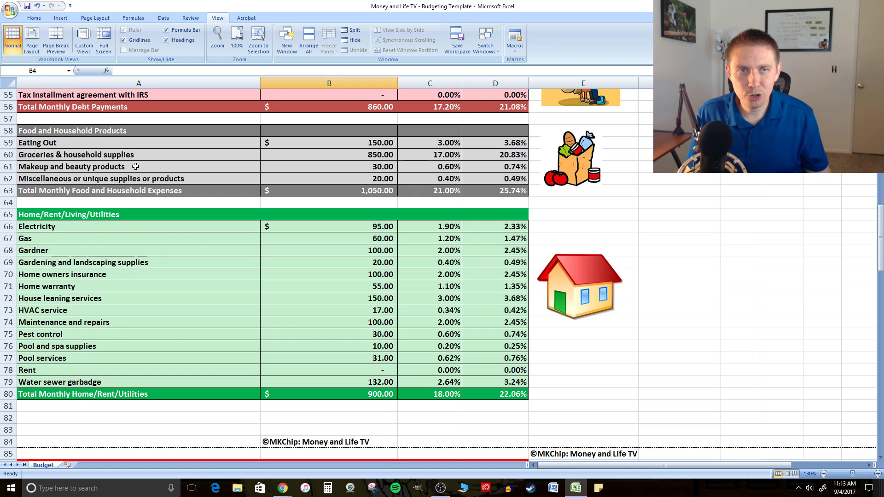
scroll(443, 207, down, 3)
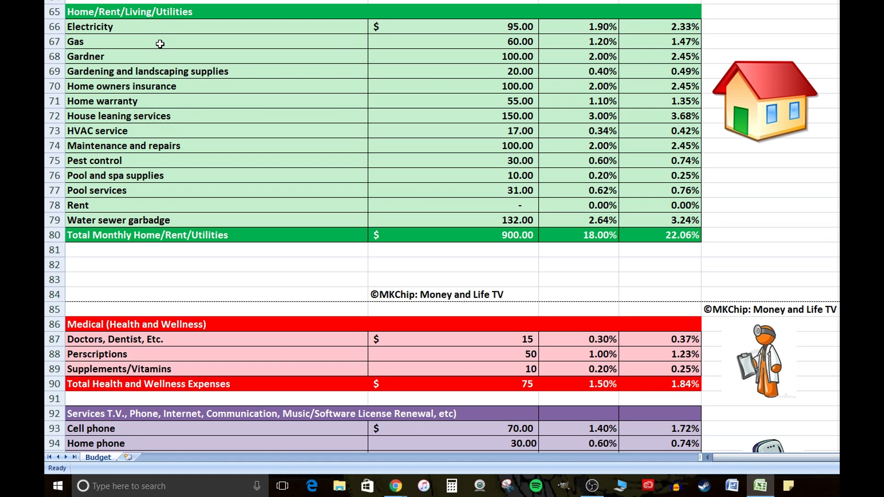
click(140, 57)
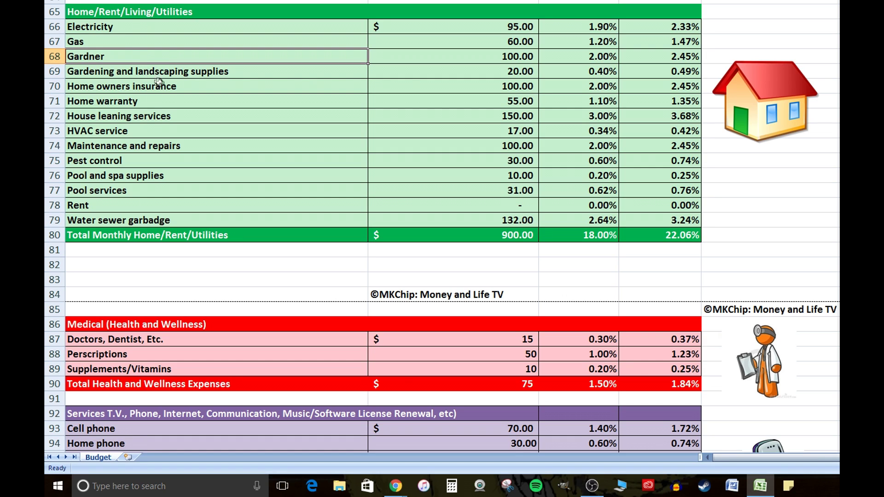
click(153, 135)
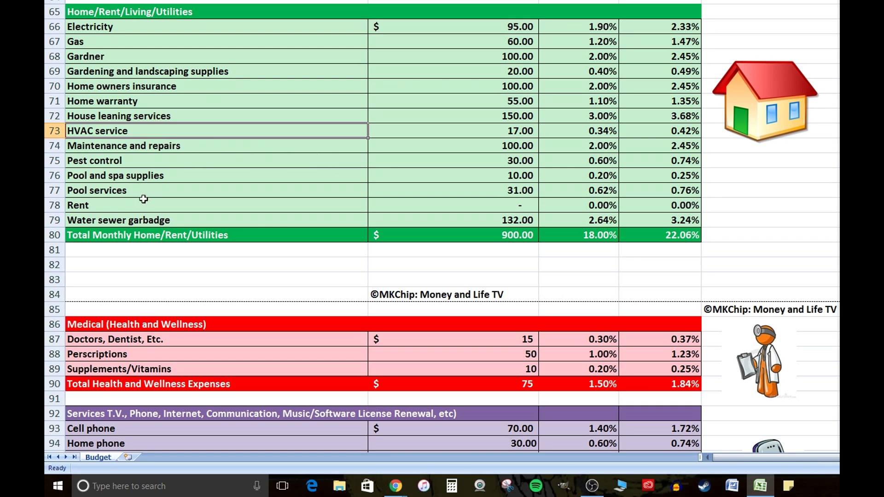
click(122, 209)
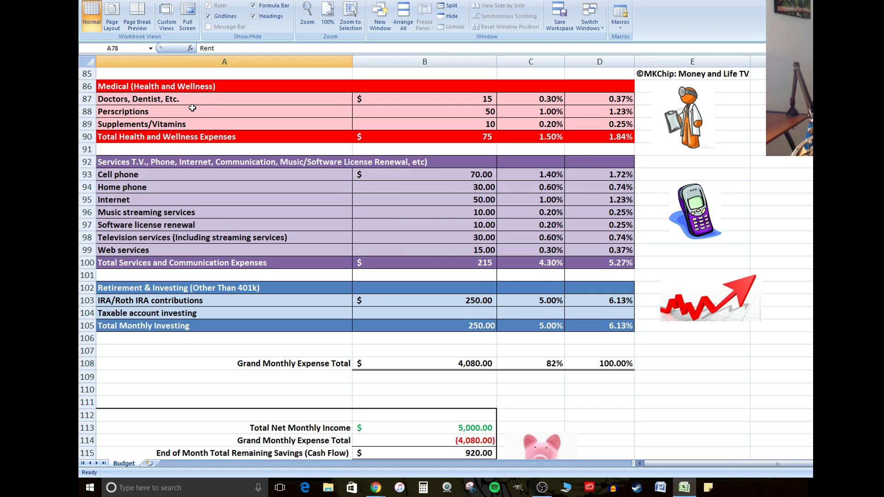
Point out the Internet, Web services, Television services and IRA/Roth IRA contribution rows
scroll(270, 147, down, 2)
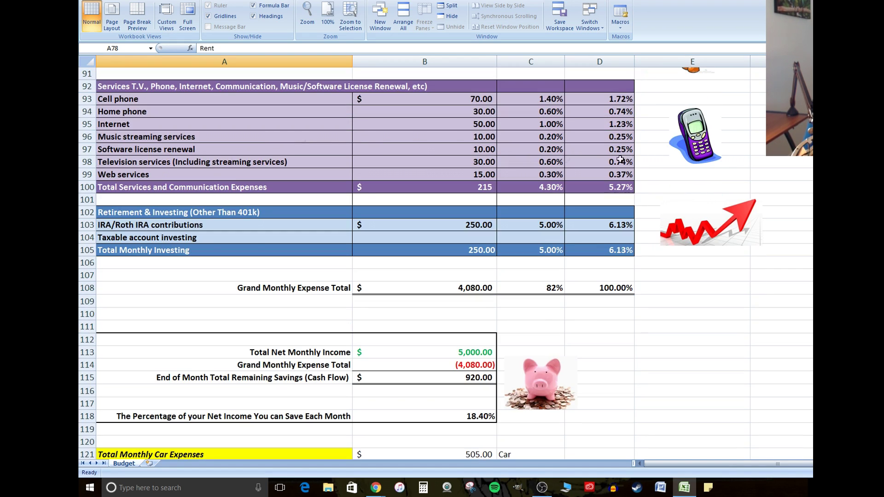
click(146, 121)
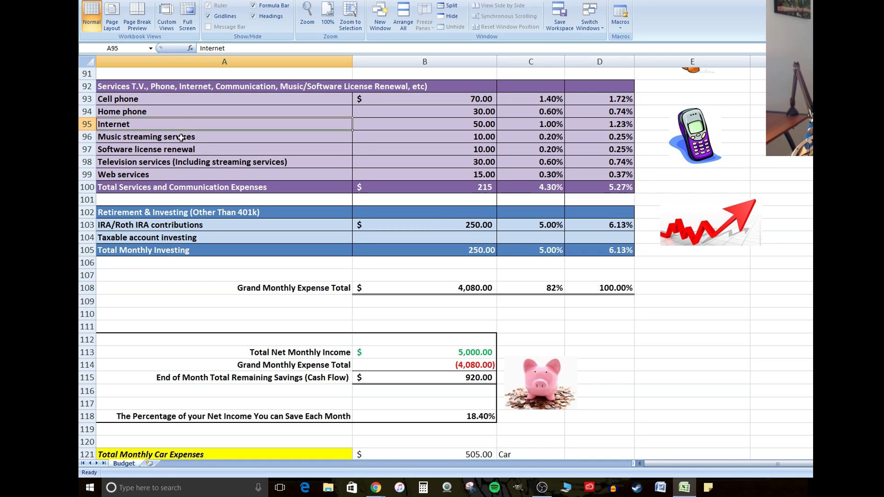
click(164, 170)
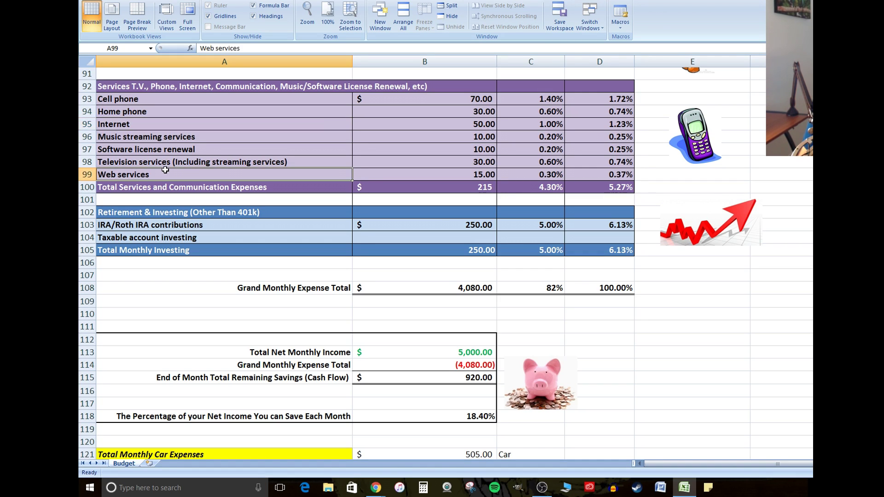
click(186, 159)
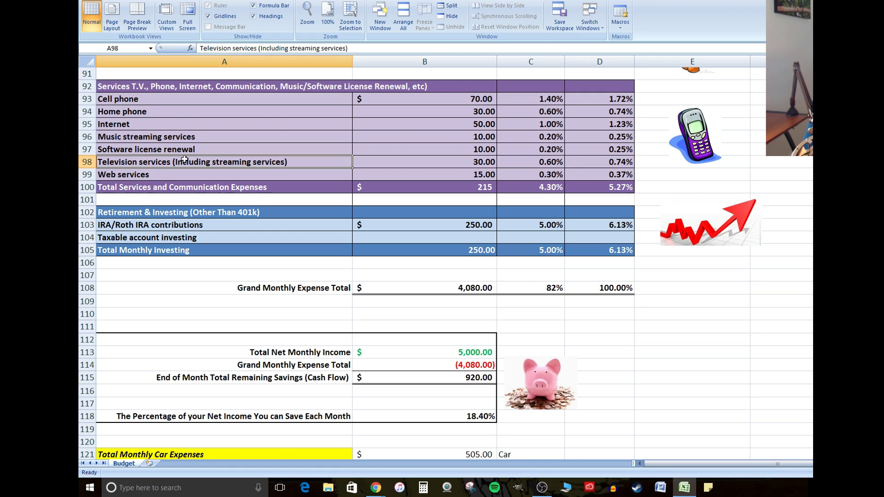
click(135, 201)
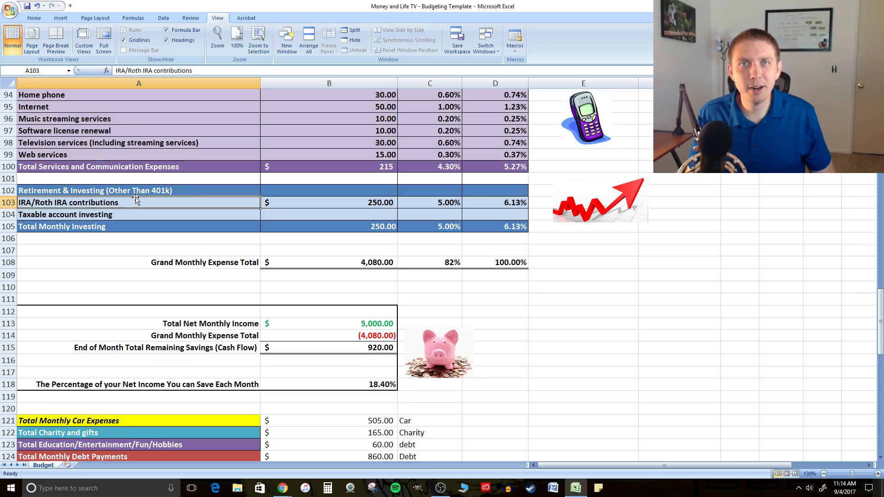
scroll(136, 198, up, 5)
Back at the top, enter 2,000 as earned income to show the totals recalculating
scroll(295, 198, up, 20)
scroll(451, 196, up, 6)
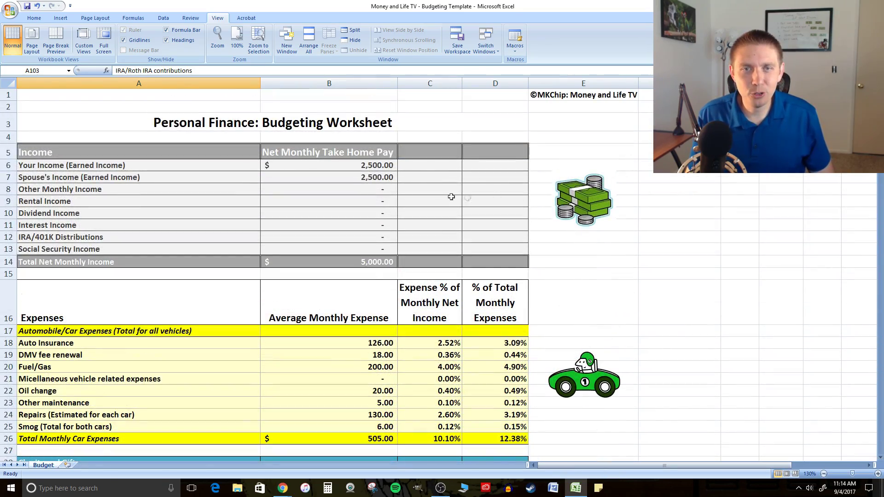
click(431, 179)
click(365, 166)
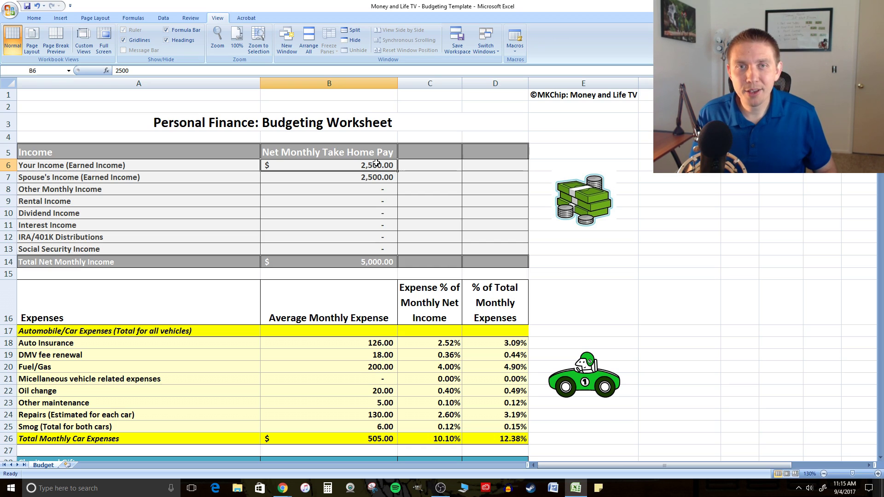
text(200)
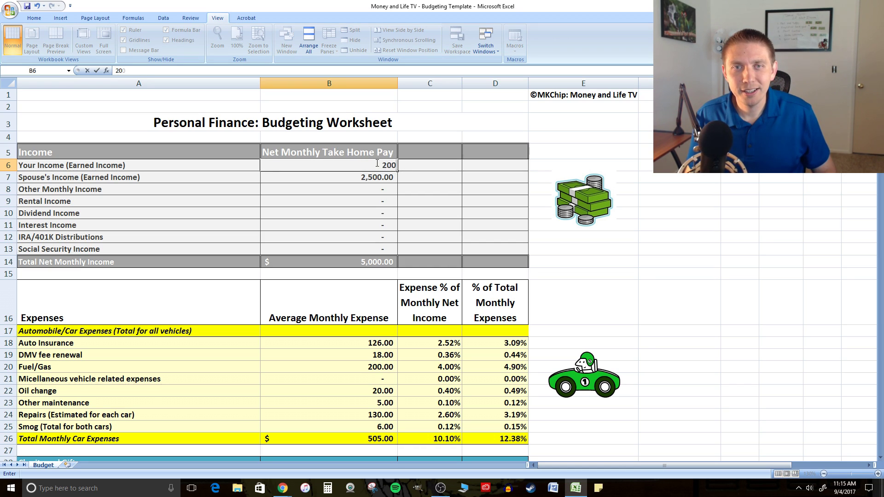
text(0)
key(Return)
Restore both incomes to 2,500 and inspect the Total Net Monthly Income formula
key(Delete)
key(Up)
text(2)
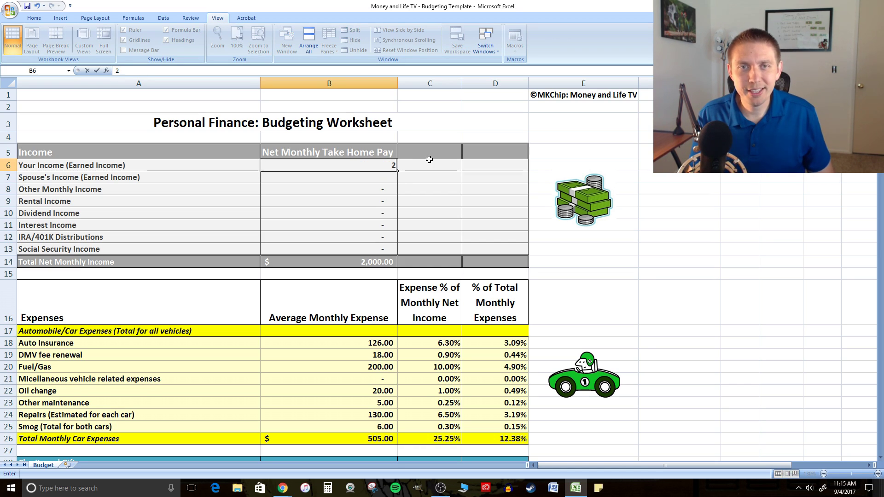
text($ 2,500)
key(Return)
text(2)
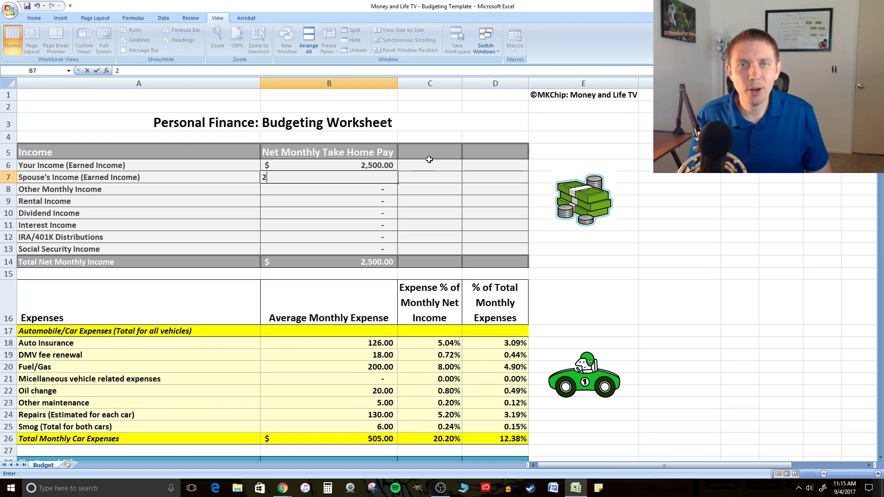
key(Return)
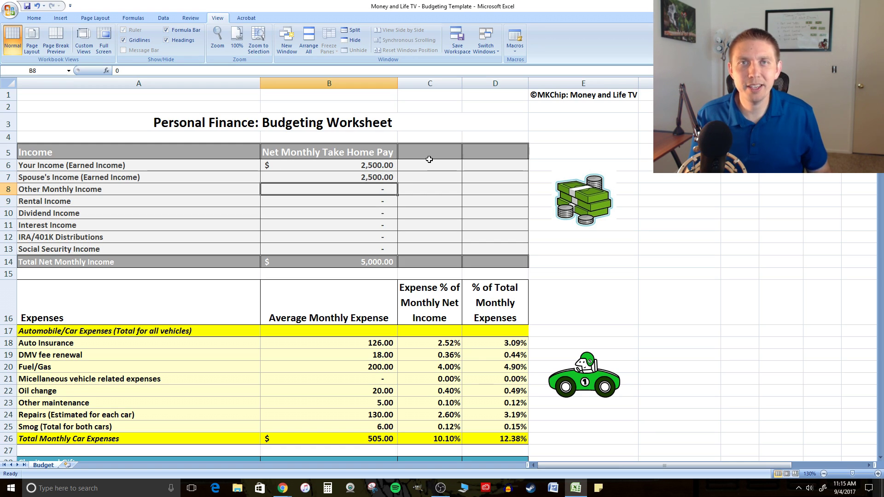
click(376, 260)
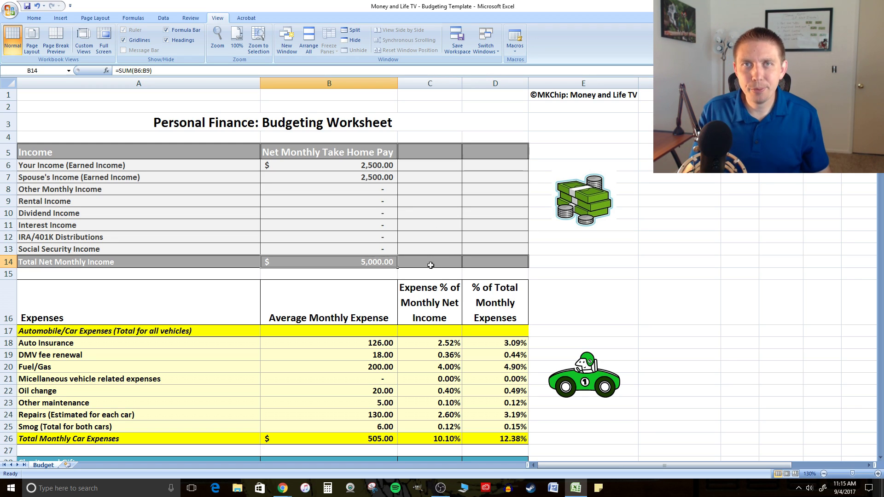
key(Up)
key(Up)
scroll(430, 265, down, 3)
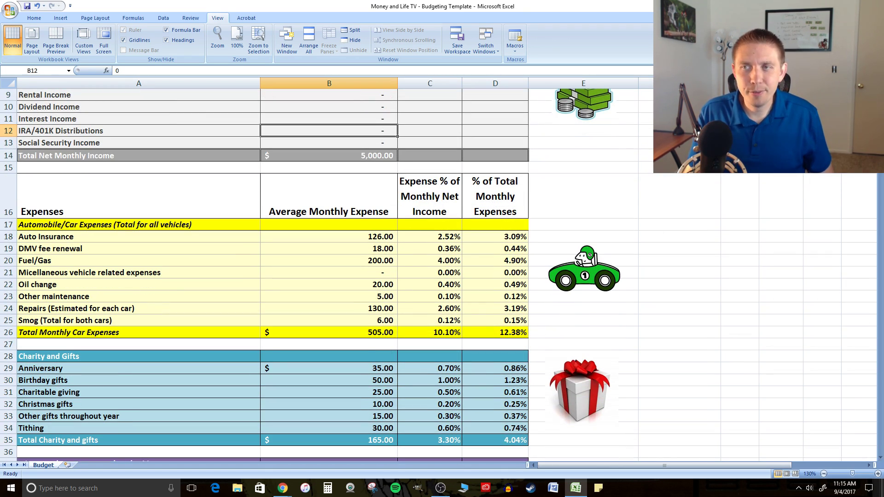
scroll(442, 276, down, 15)
scroll(442, 276, down, 12)
scroll(442, 276, down, 3)
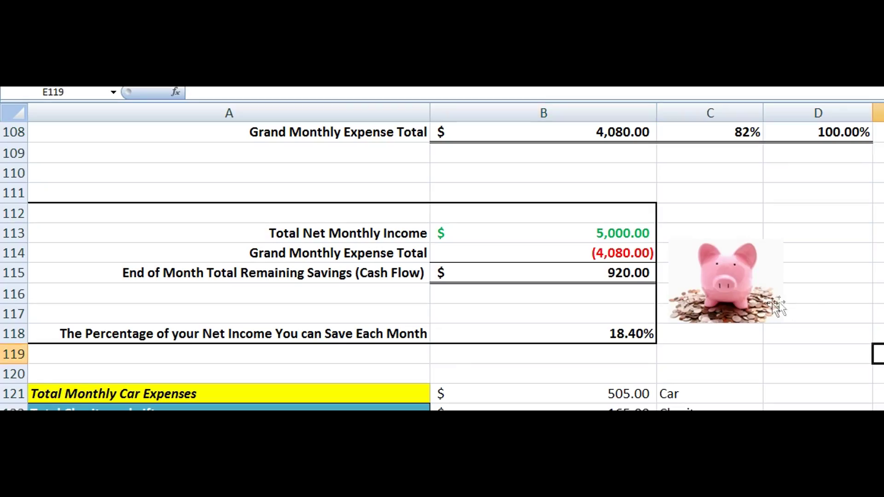
click(632, 235)
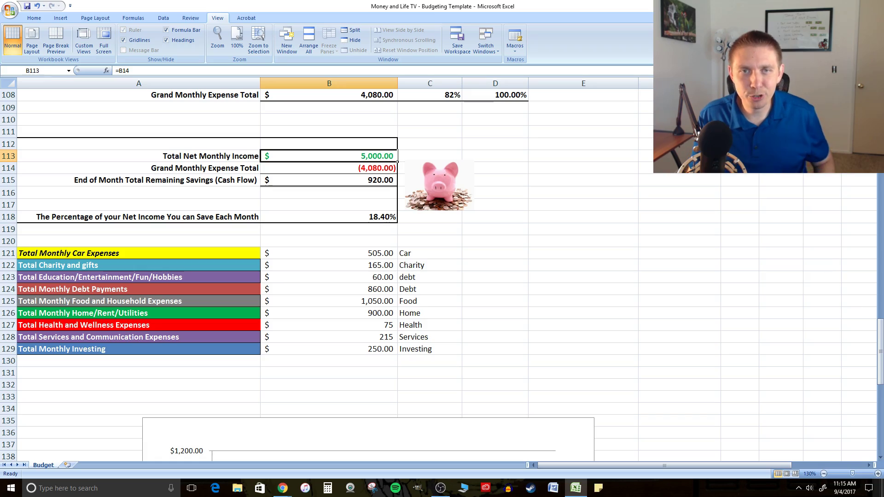
drag(881, 350, 881, 119)
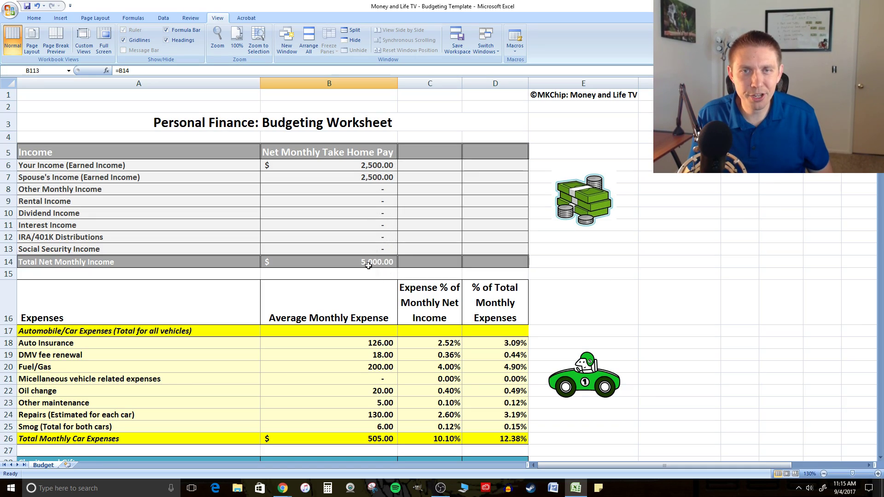
scroll(395, 219, down, 13)
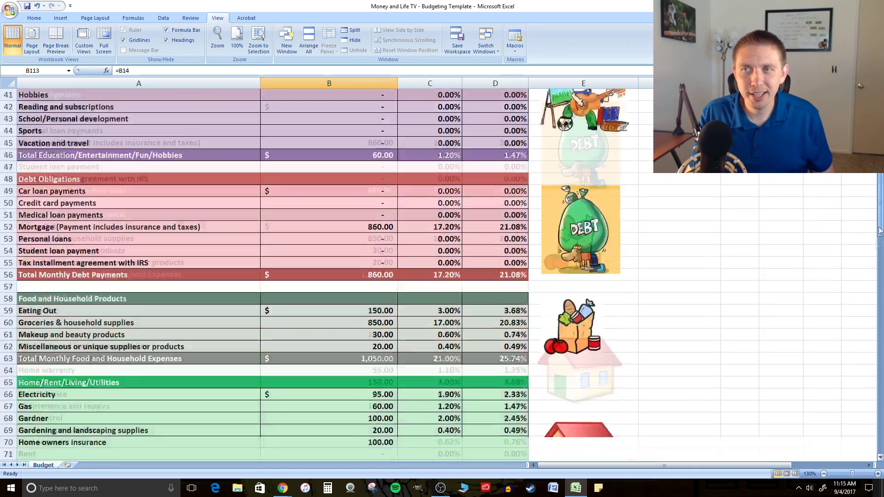
scroll(396, 219, down, 20)
scroll(396, 219, down, 2)
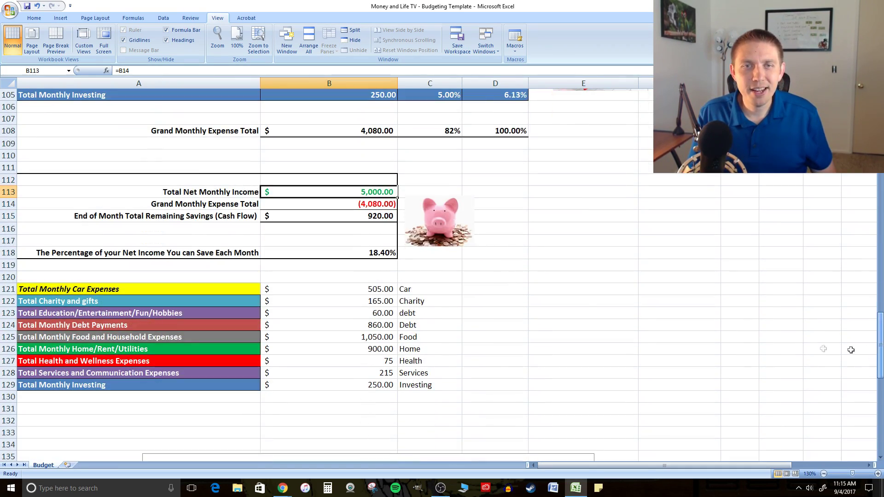
click(367, 207)
scroll(880, 327, up, 7)
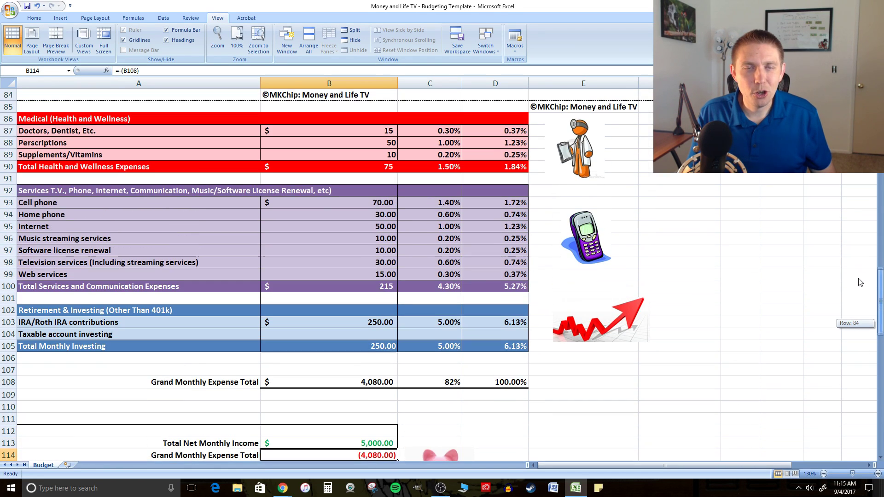
click(161, 253)
click(381, 204)
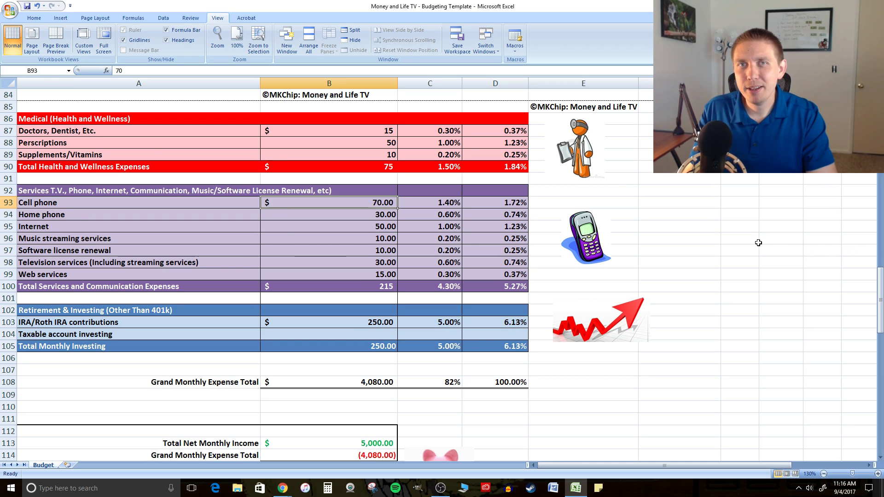
scroll(760, 244, up, 4)
scroll(861, 249, up, 6)
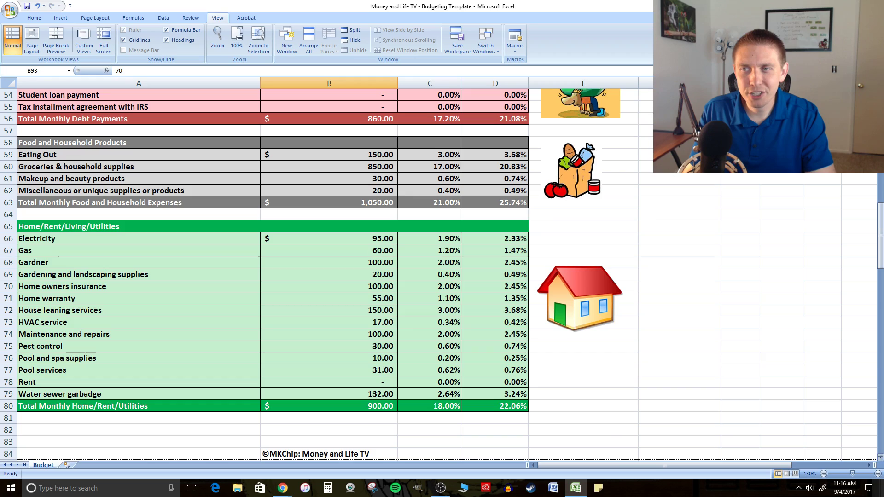
scroll(860, 230, up, 15)
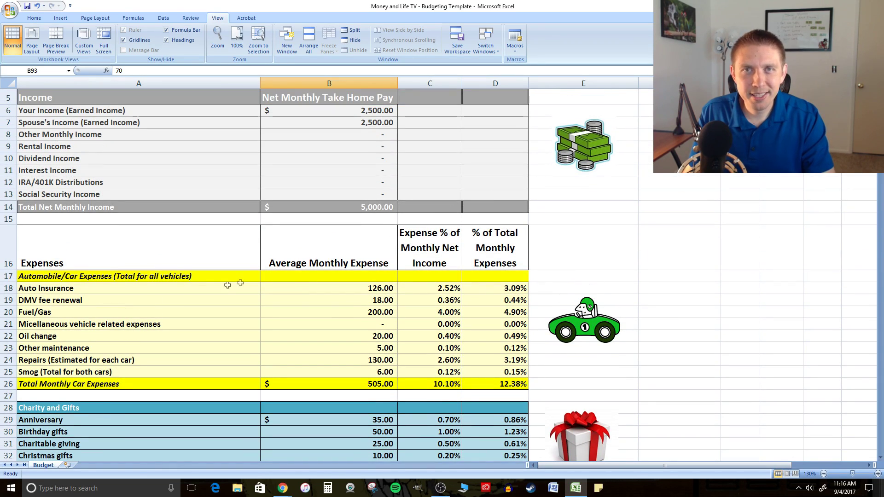
click(244, 286)
click(98, 301)
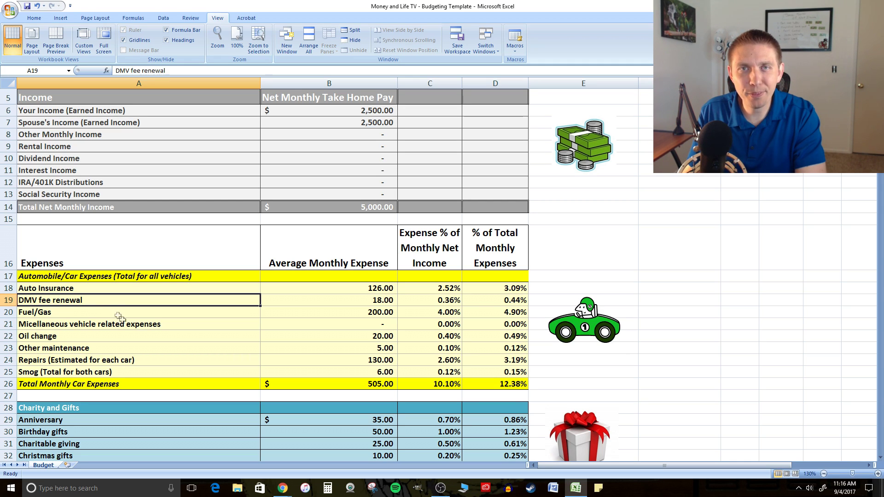
Divide the yearly 150 DMV fee by 12 in Calculator and enter 12.50 as the monthly amount
click(328, 489)
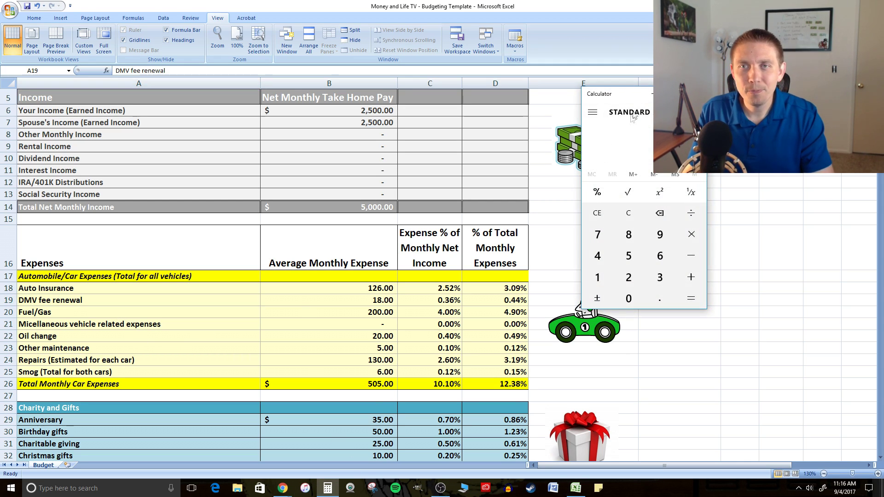
text(150)
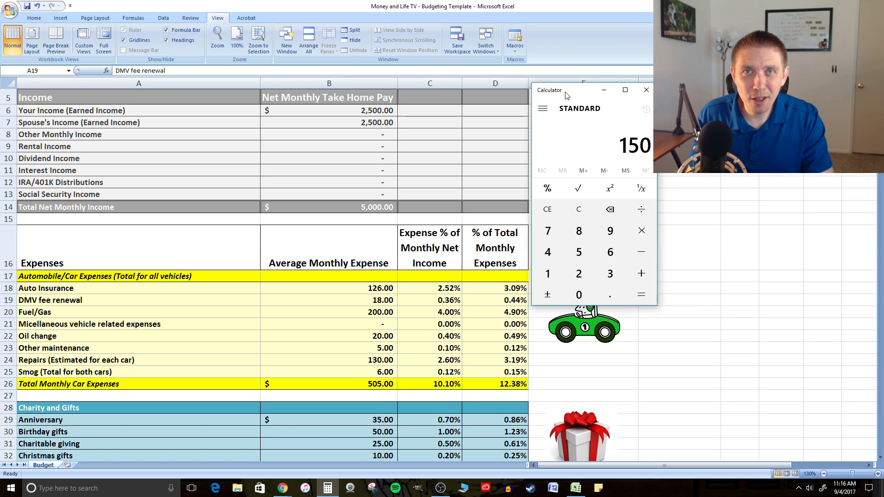
text(/1)
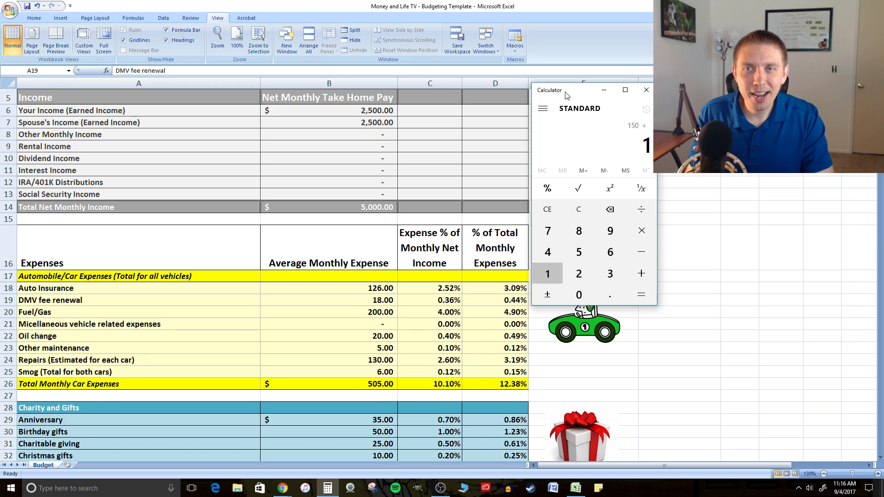
text(2)
key(Return)
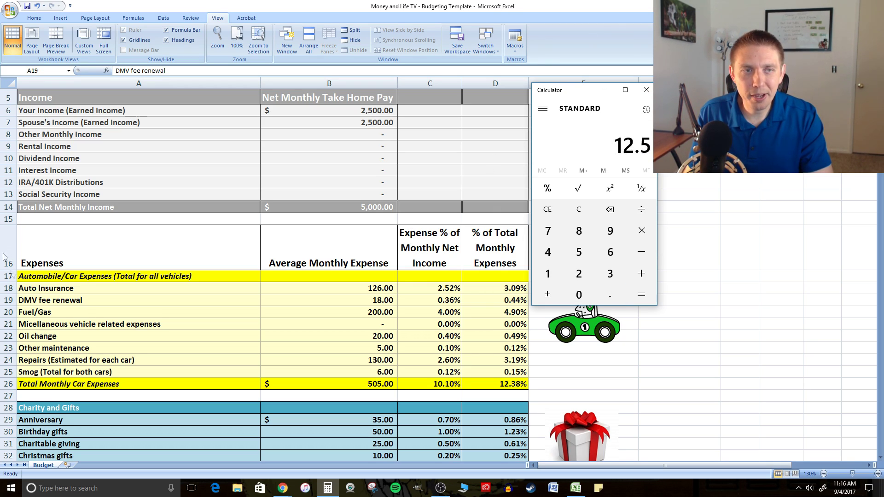
click(371, 299)
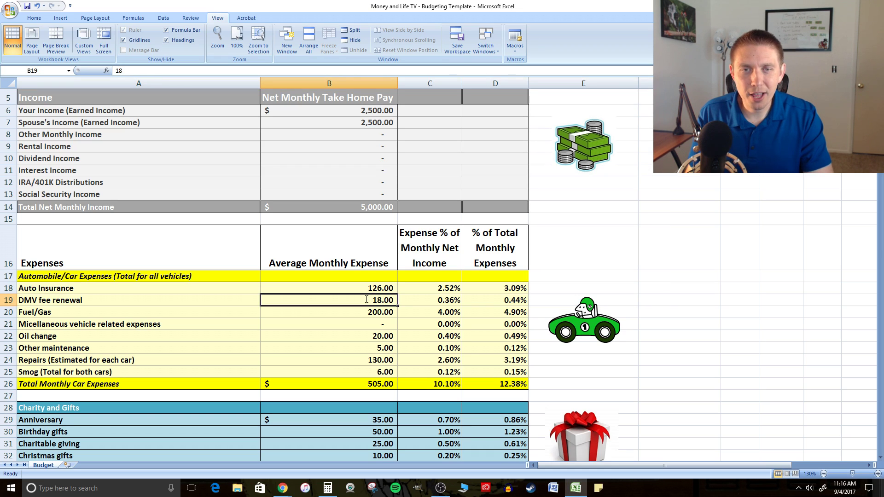
text(12.5)
key(Return)
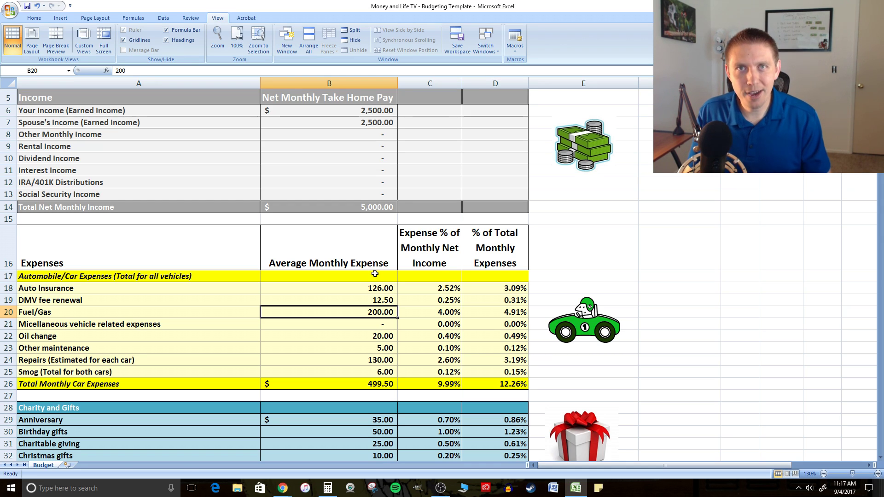
scroll(449, 251, down, 2)
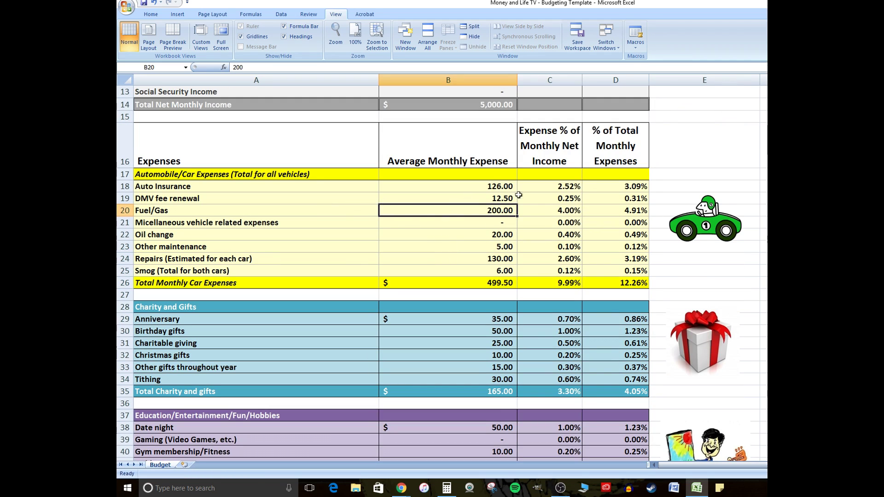
scroll(489, 138, down, 2)
scroll(478, 138, up, 2)
scroll(506, 235, down, 3)
scroll(448, 180, down, 2)
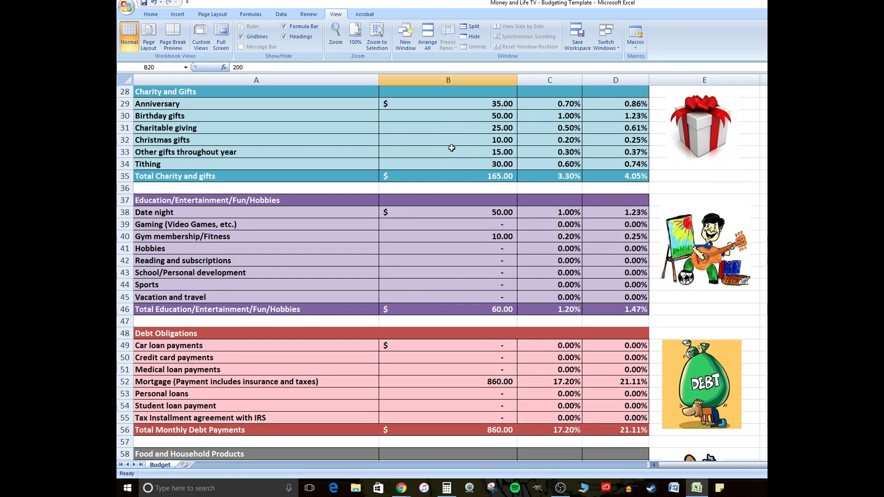
scroll(489, 168, down, 3)
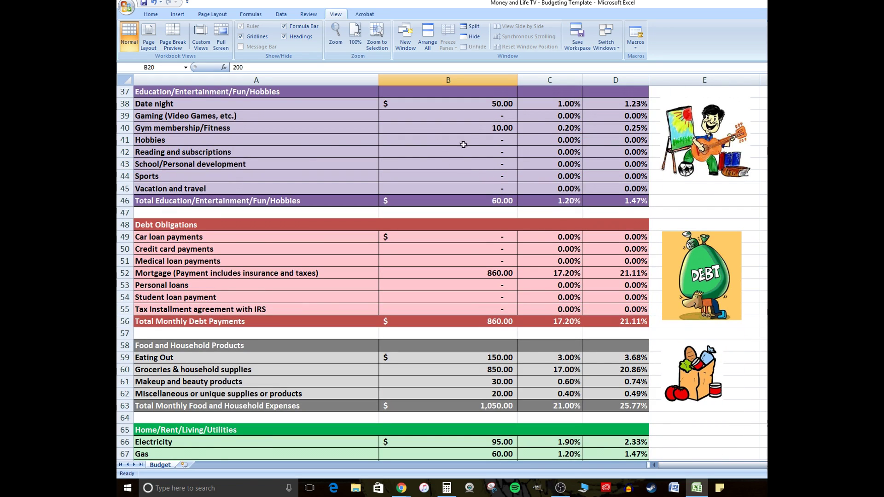
scroll(460, 140, down, 4)
click(468, 130)
scroll(469, 146, down, 2)
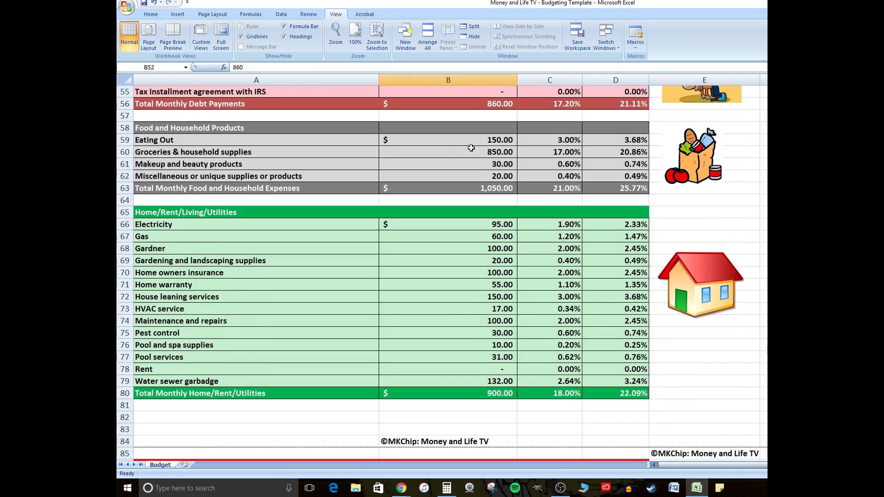
scroll(471, 148, down, 4)
click(486, 197)
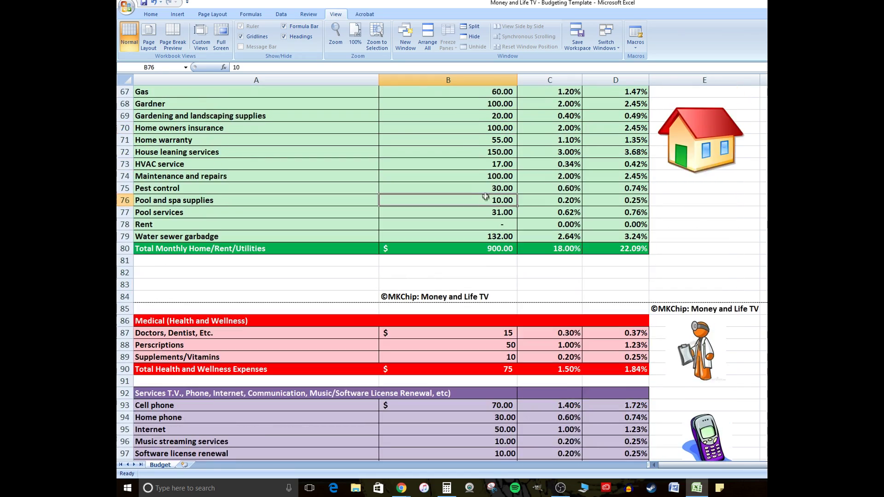
scroll(507, 235, up, 3)
click(508, 357)
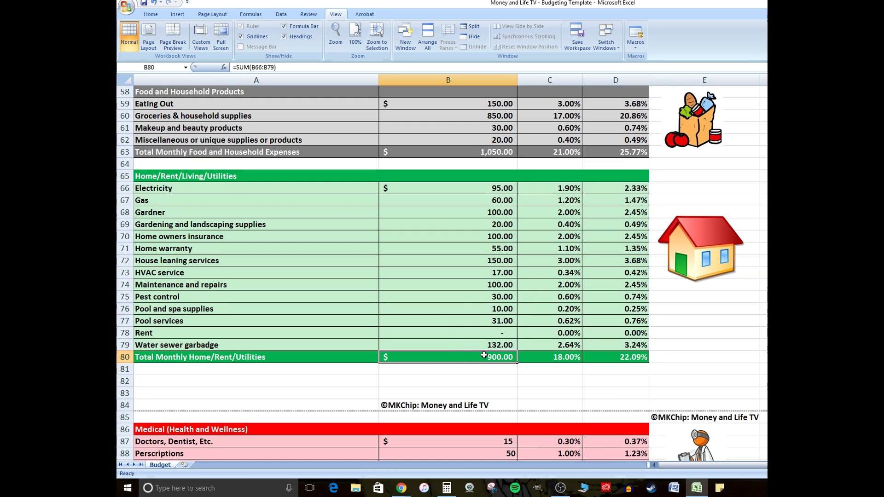
drag(499, 343, 502, 186)
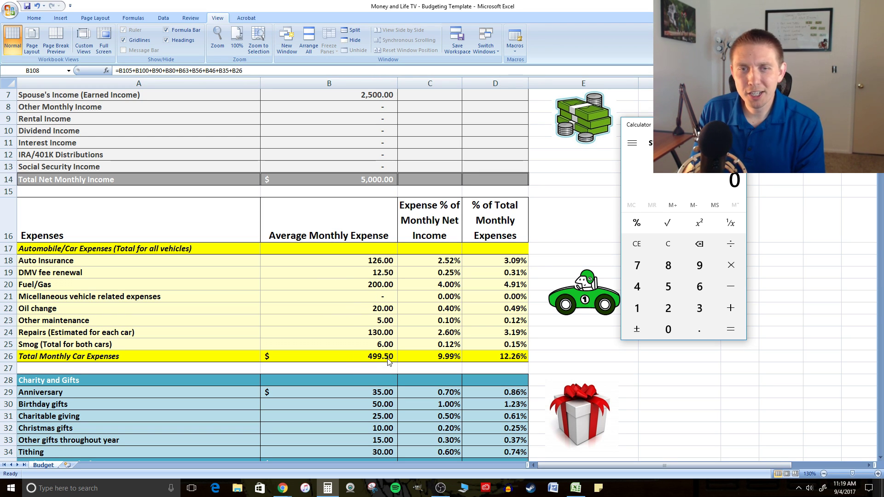
click(382, 356)
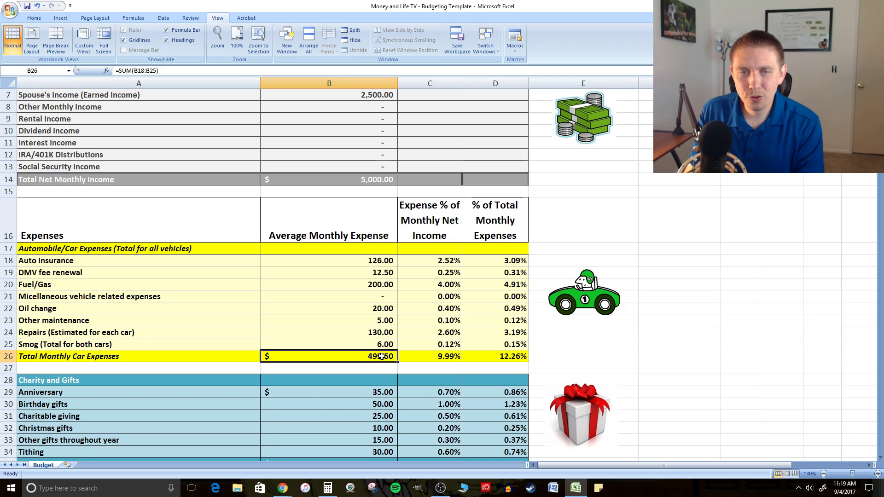
double_click(382, 356)
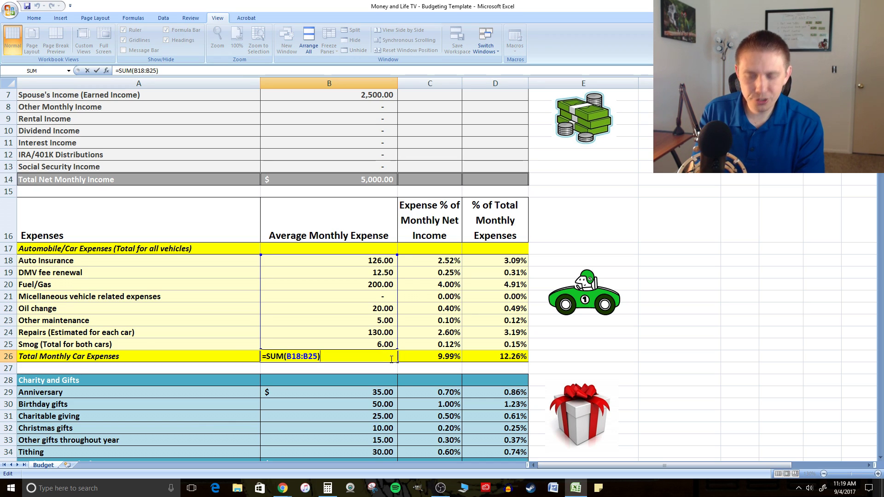
key(Return)
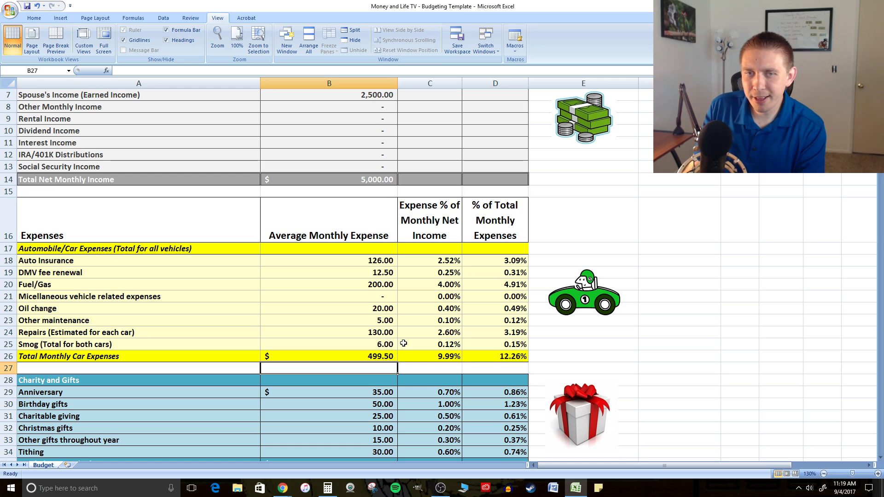
click(479, 235)
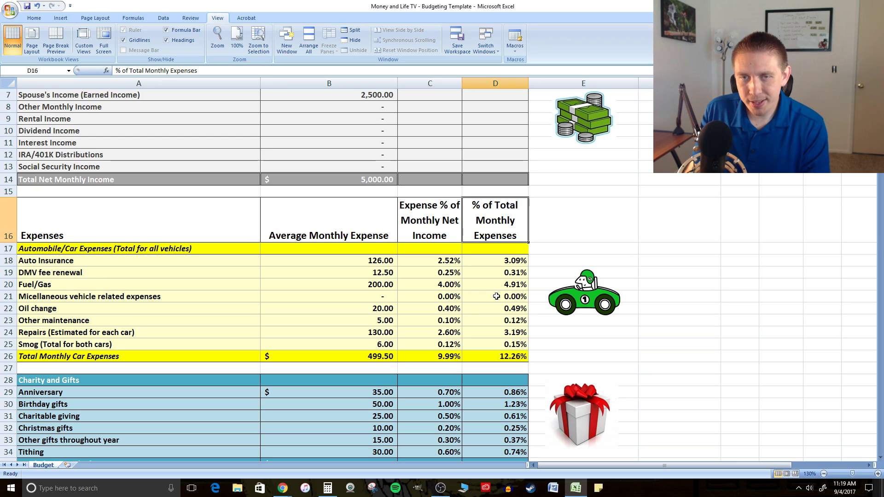
click(327, 489)
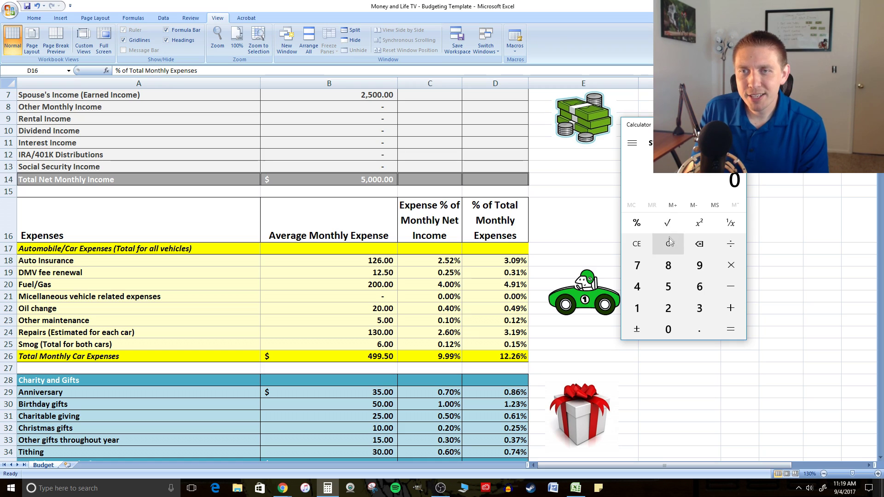
Compute 499.50 / 5000 in Calculator, giving 0.0999
text(49)
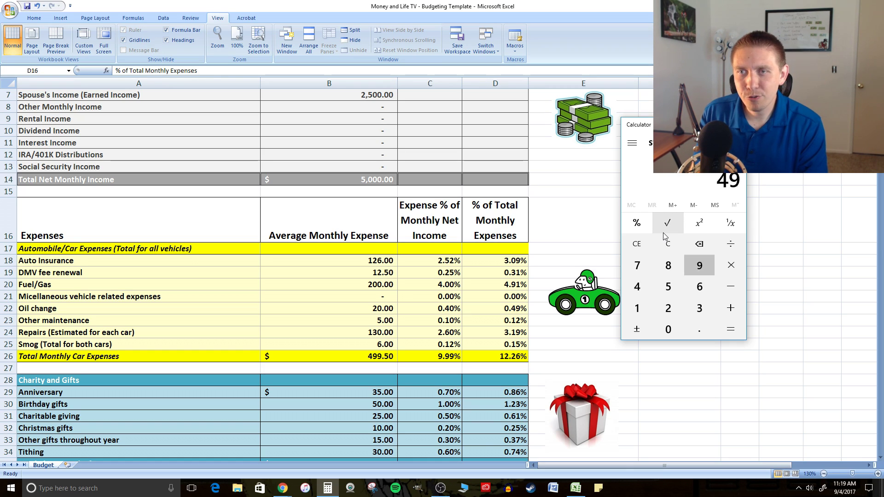
text(9.50)
key(BackSpace)
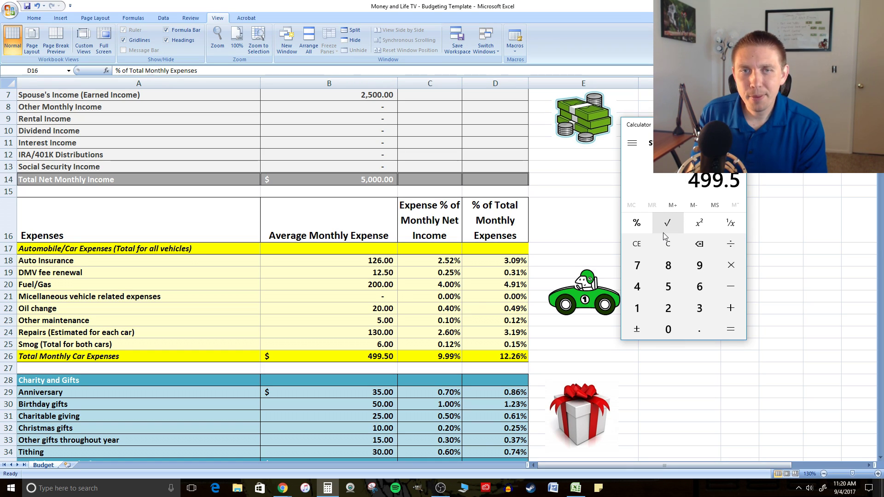
text(/50)
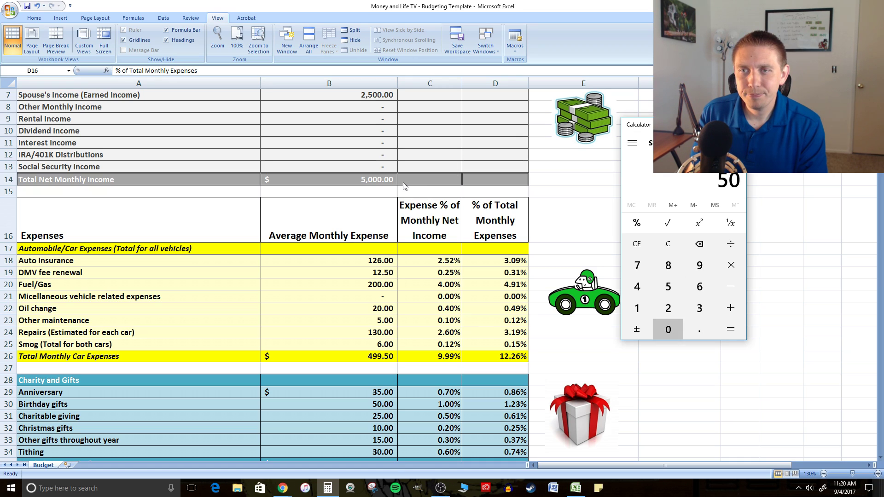
text(000)
key(Return)
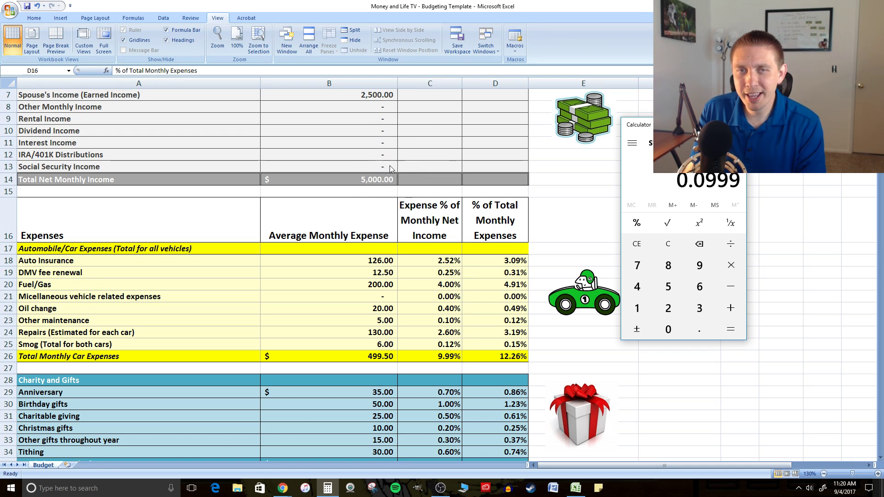
Clear Calculator, store 499.50 in memory, and return to the budget worksheet
key(Escape)
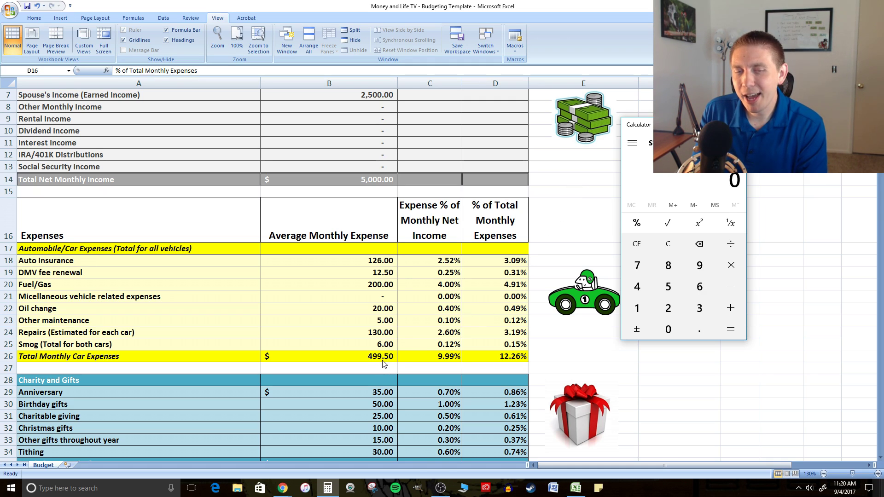
text(4)
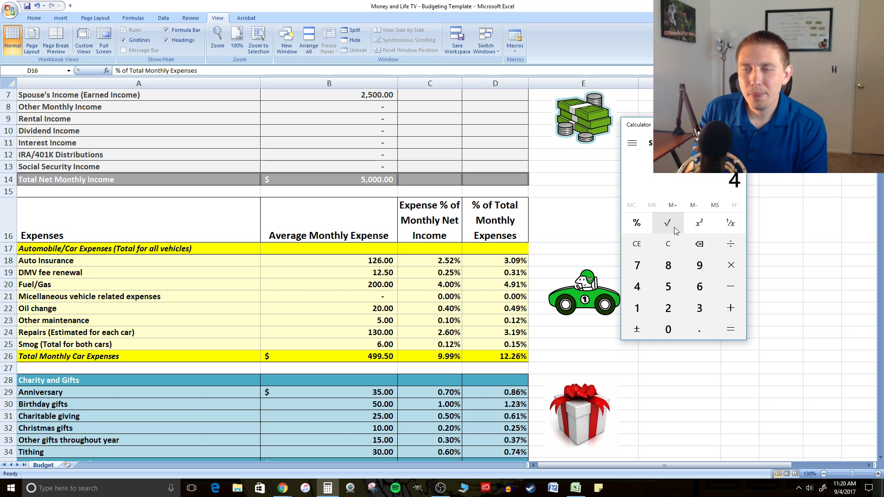
text(99.50)
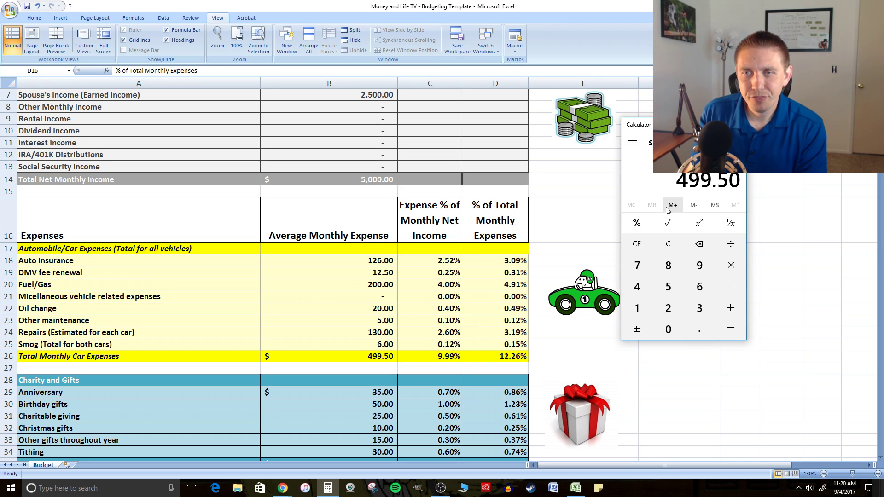
click(667, 210)
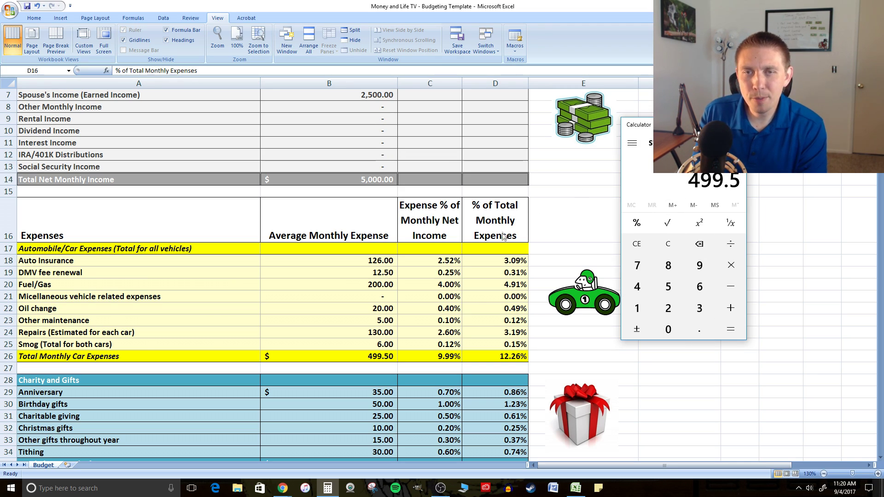
key(alt+Tab)
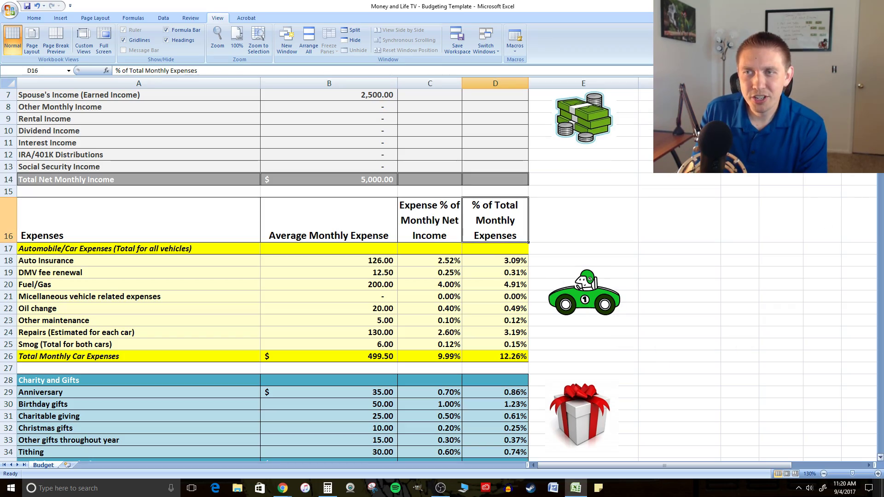
scroll(276, 276, down, 1)
scroll(836, 319, down, 10)
scroll(836, 319, down, 15)
scroll(836, 318, down, 7)
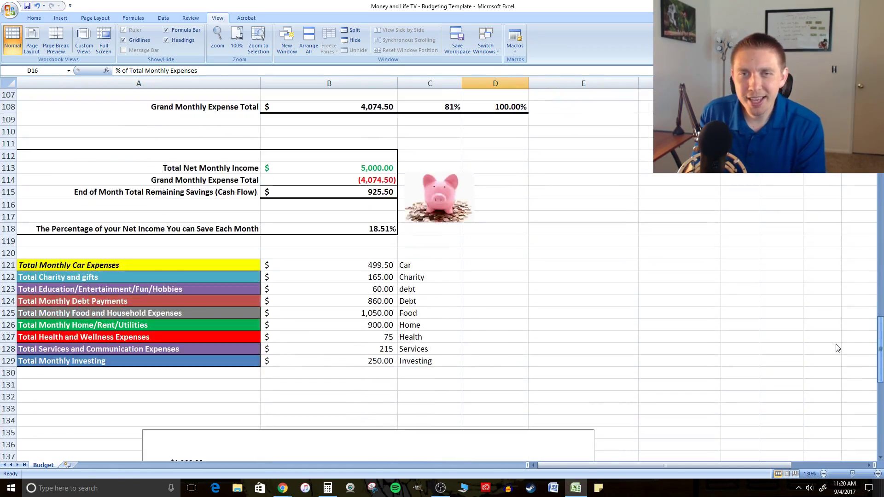
scroll(836, 319, up, 5)
scroll(836, 319, up, 1)
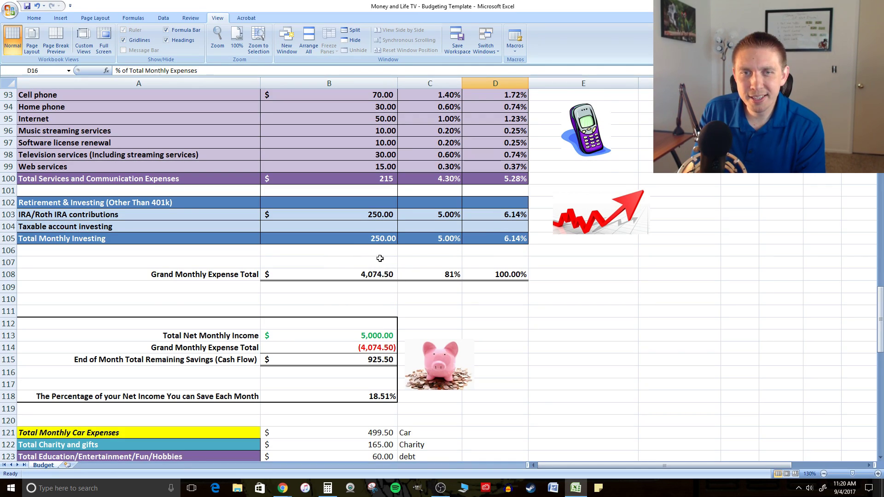
scroll(380, 259, up, 4)
scroll(385, 235, up, 2)
scroll(389, 212, up, 6)
scroll(393, 194, up, 4)
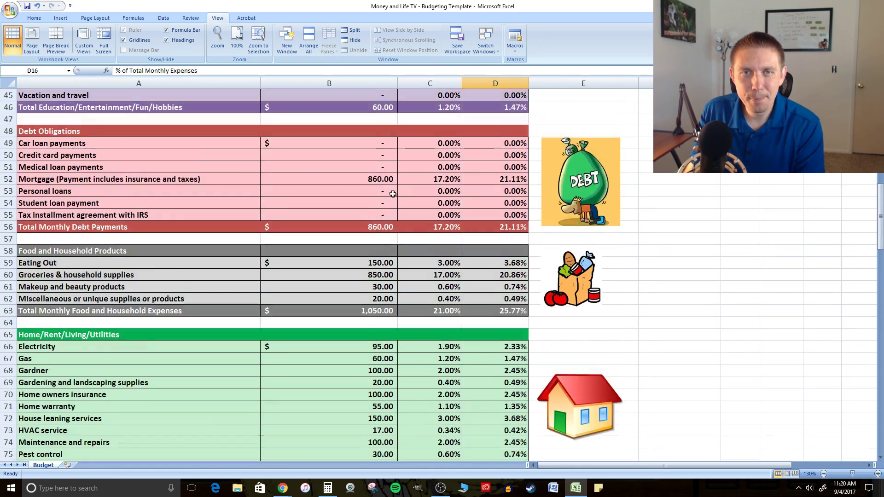
scroll(393, 194, down, 7)
scroll(396, 199, down, 7)
scroll(396, 198, down, 1)
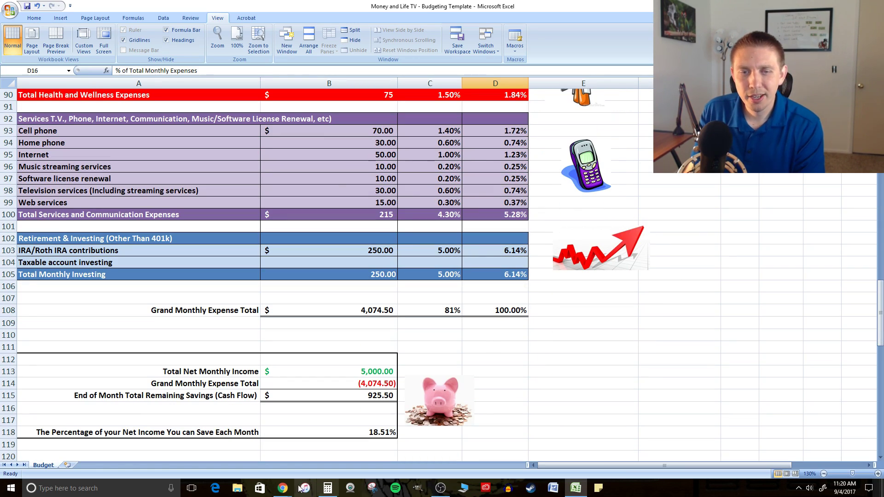
click(327, 488)
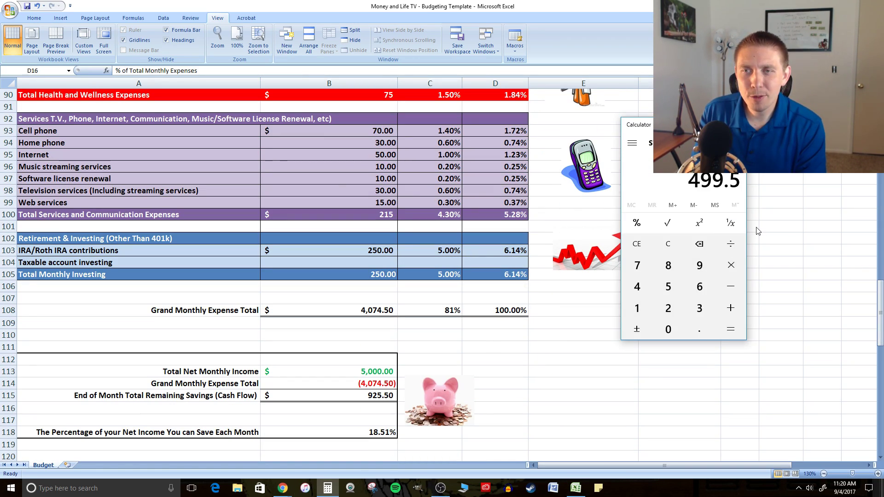
text(4,074.50)
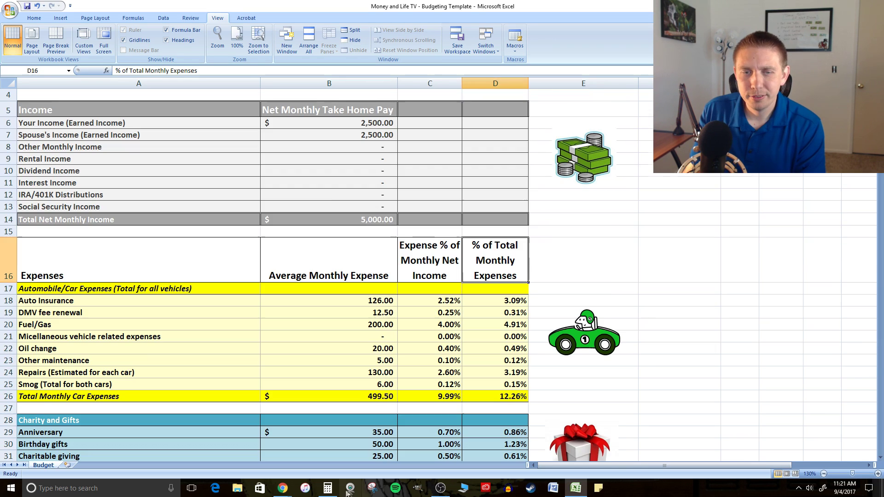
click(328, 489)
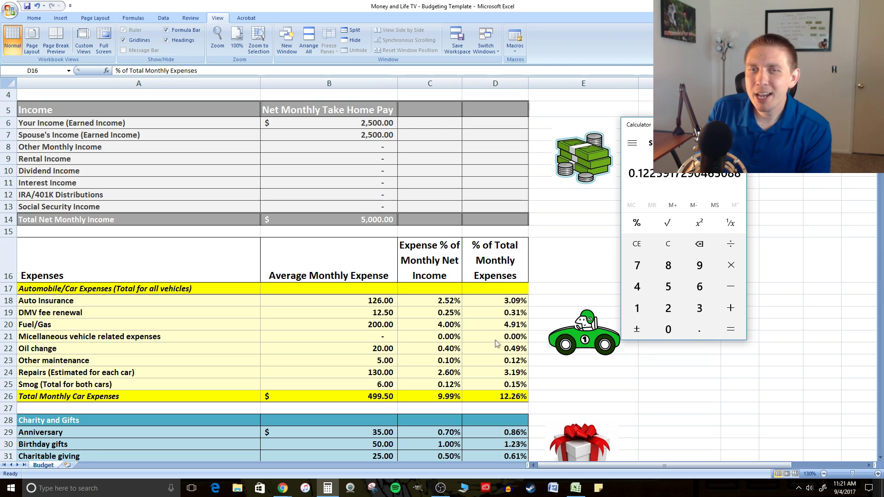
key(alt+Tab)
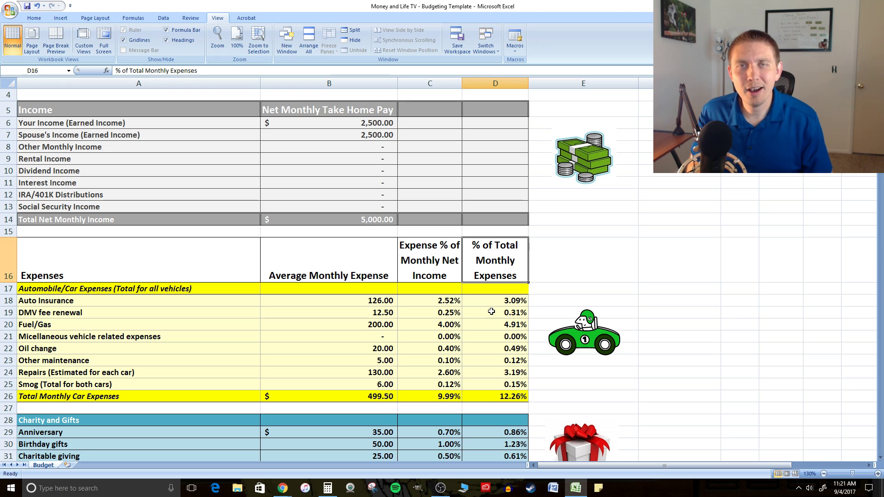
click(139, 313)
Point out the spouse's income, Automobile/Car Expenses heading, Fuel/Gas and 126.00 Auto Insurance
scroll(458, 191, down, 3)
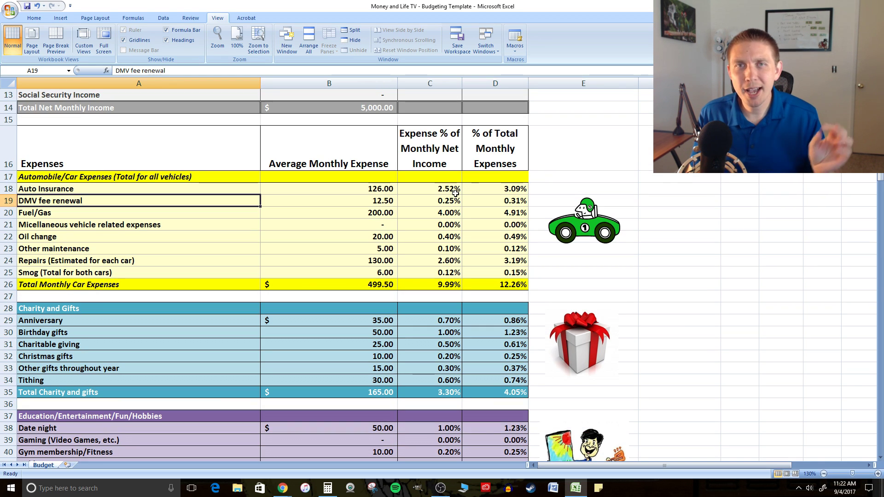
scroll(460, 197, up, 2)
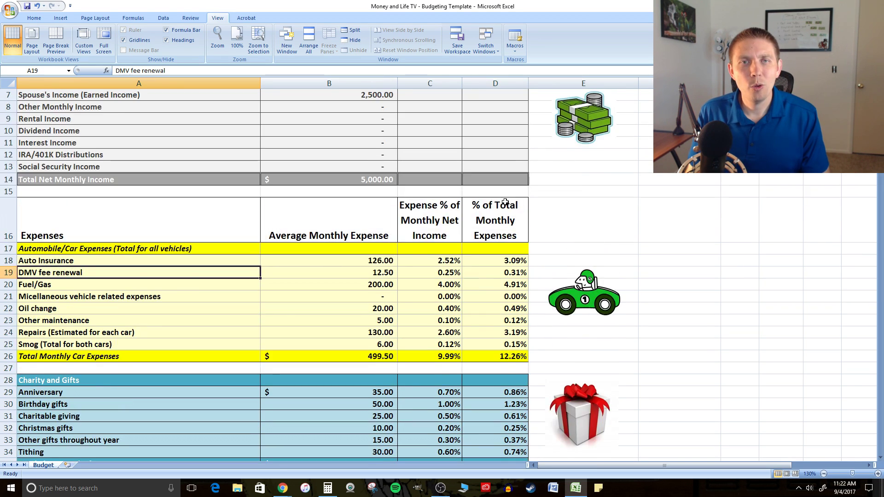
scroll(503, 199, up, 2)
click(367, 177)
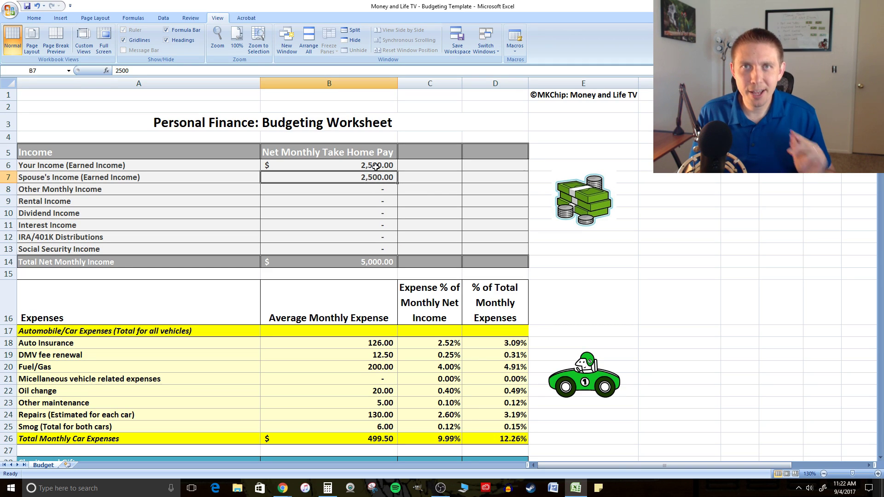
scroll(372, 175, down, 4)
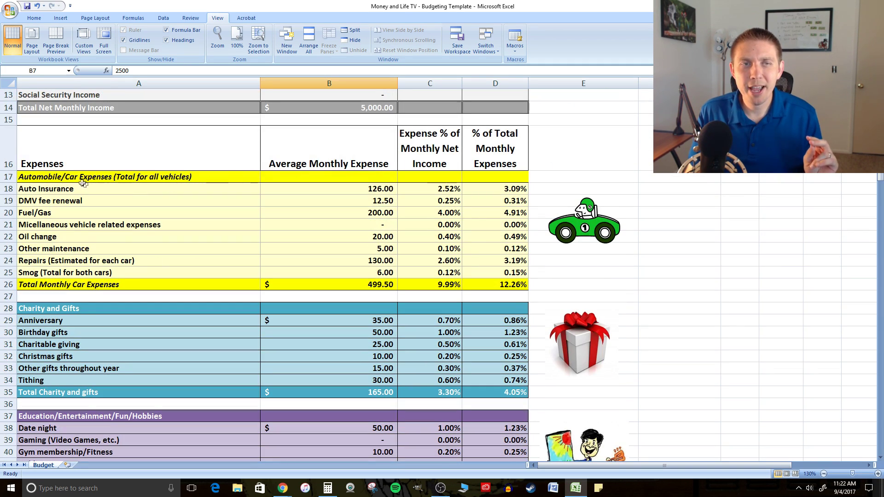
click(80, 179)
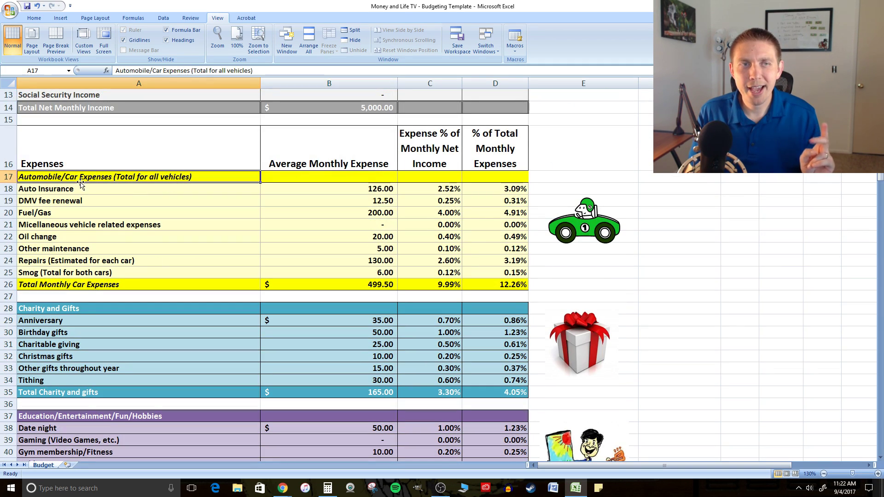
click(115, 210)
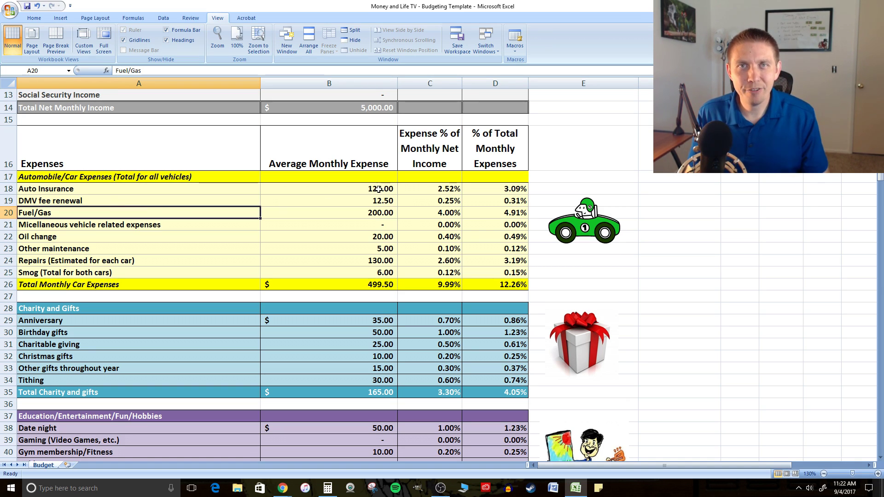
click(384, 190)
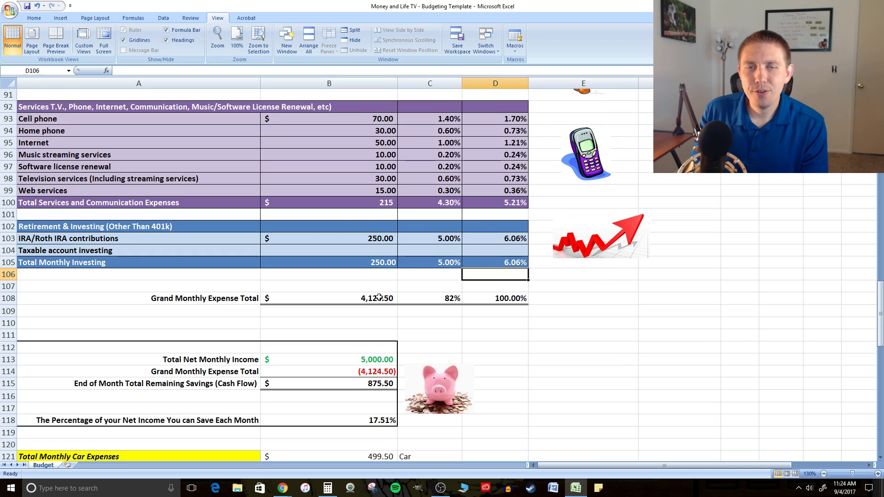
scroll(308, 203, down, 11)
Compute 4,124.50 / 5,000 in Calculator to check the expense-to-income percentage
click(309, 299)
click(456, 299)
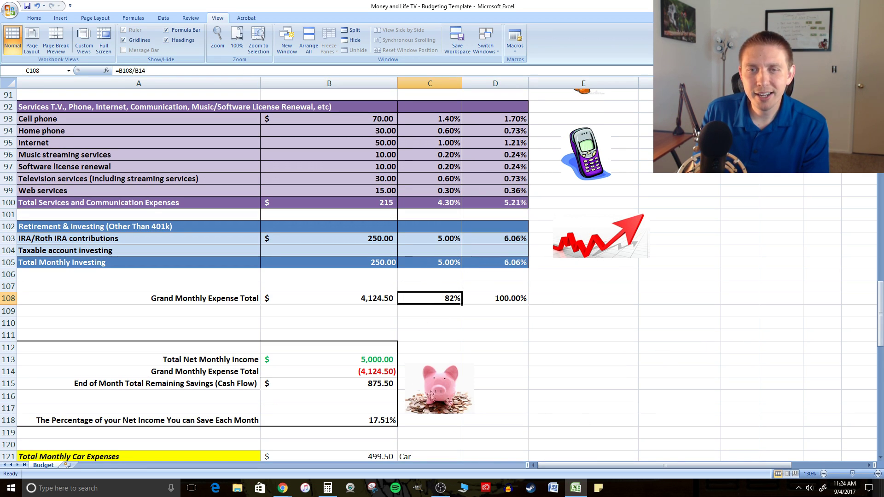
click(329, 490)
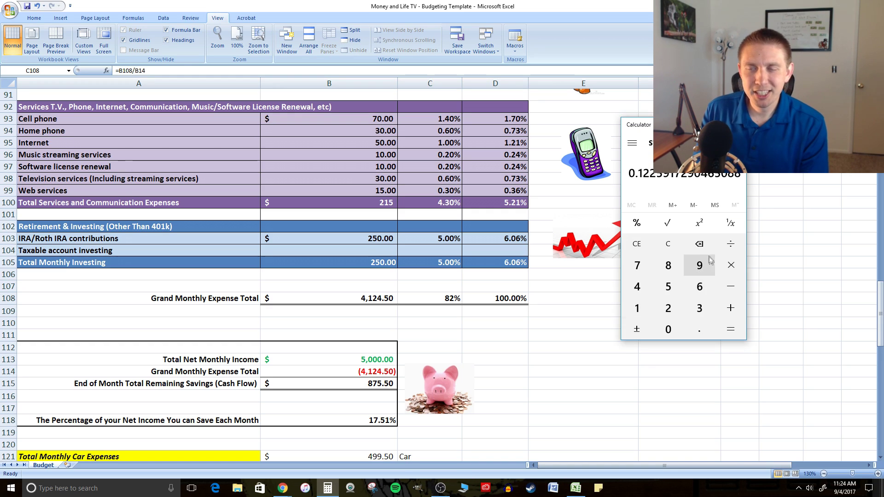
click(663, 250)
text(4)
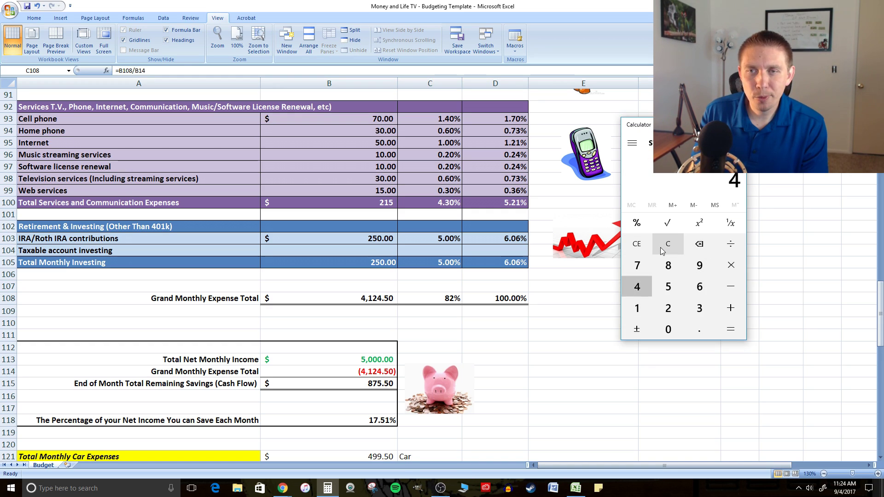
text(12)
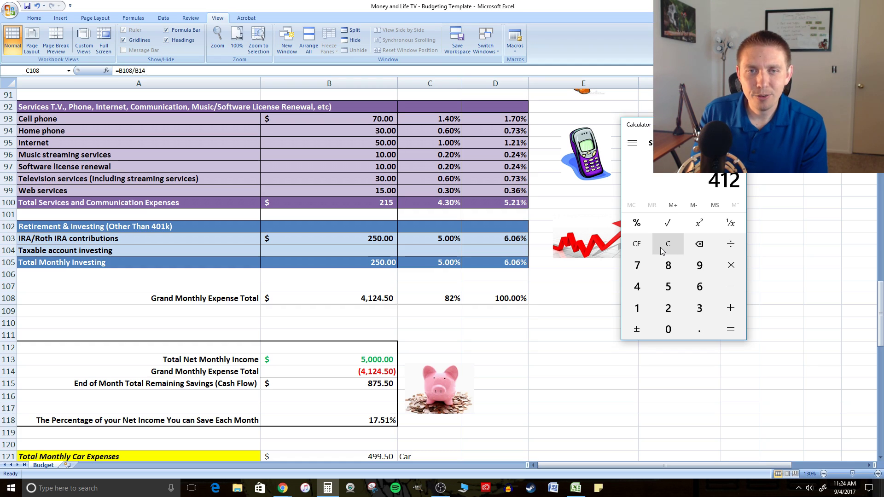
text(,124)
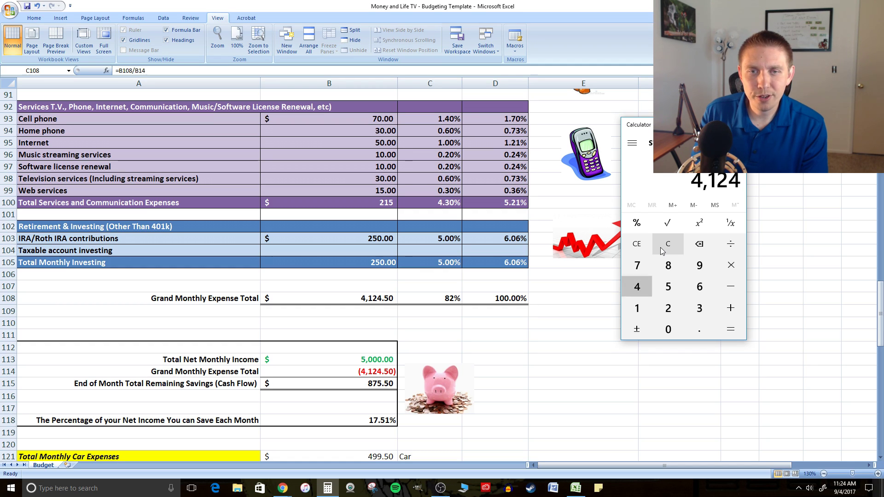
text(.50)
key(BackSpace)
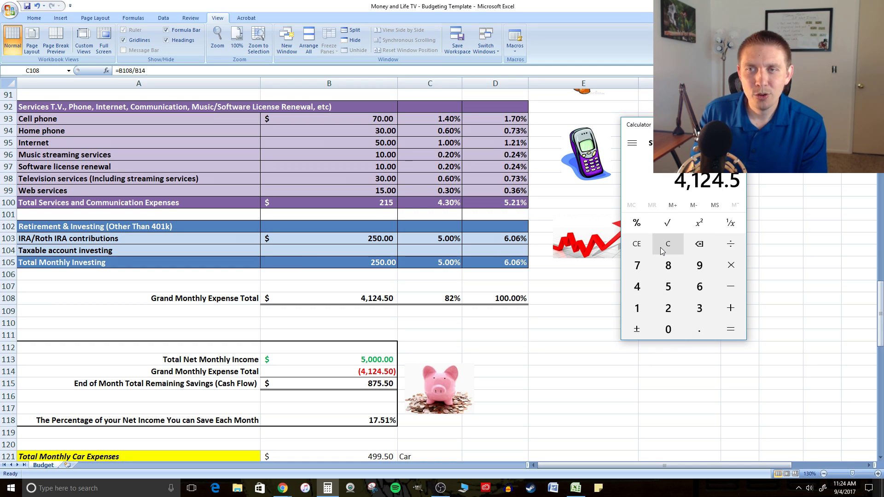
text(/5)
text(000)
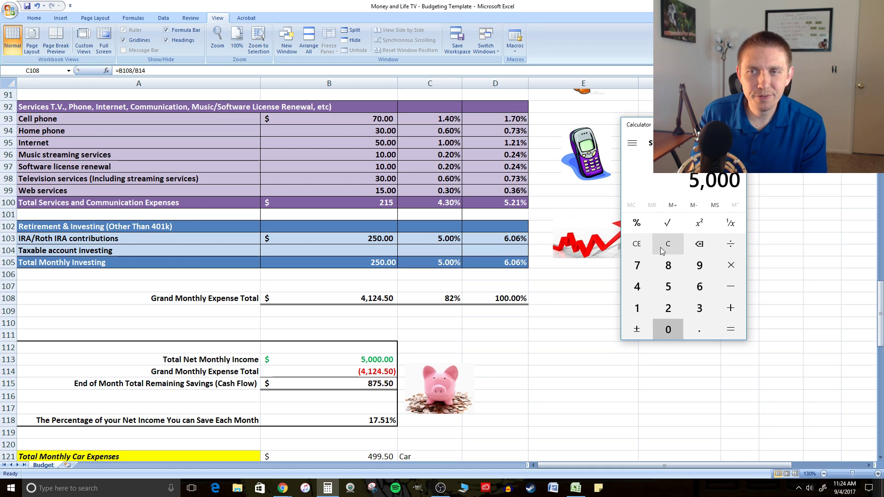
key(Return)
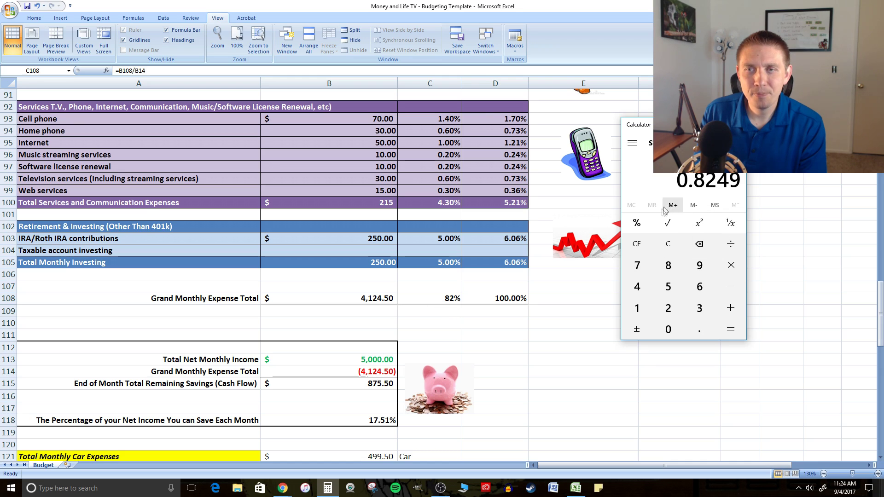
key(Escape)
Inspect the 100.00% share in D108 and the grand expense total formula in B108
click(443, 302)
click(511, 300)
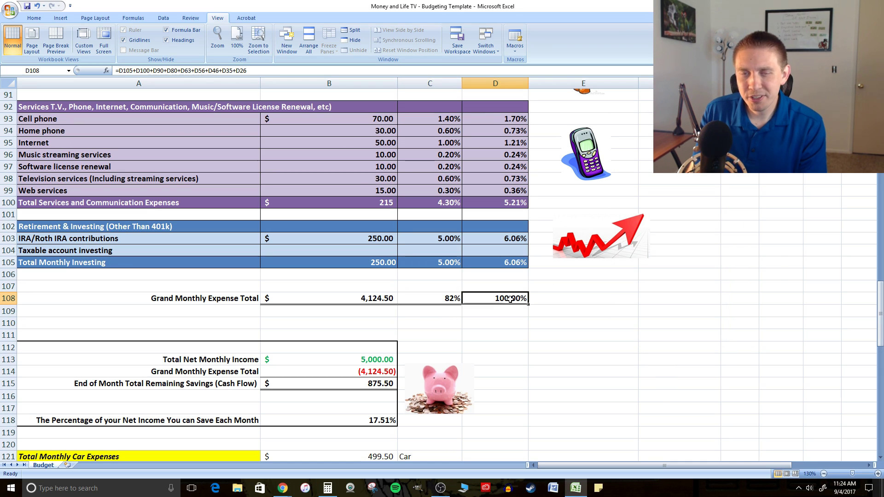
click(389, 301)
click(510, 303)
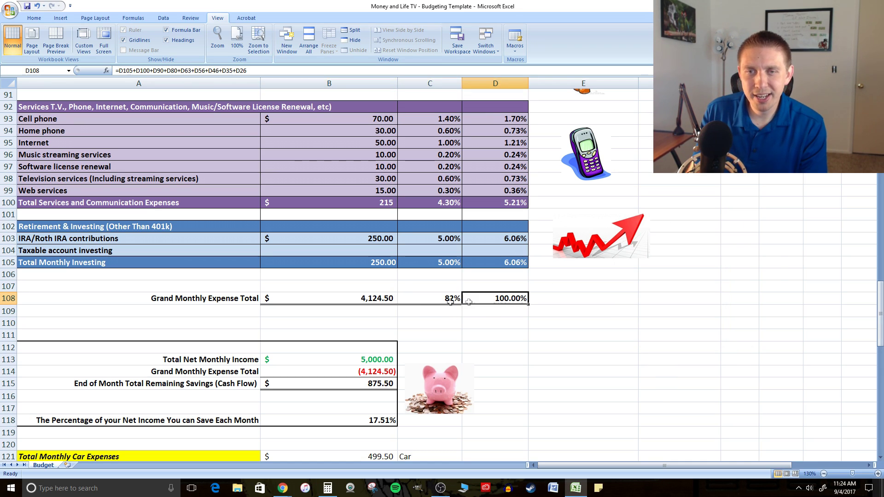
click(376, 309)
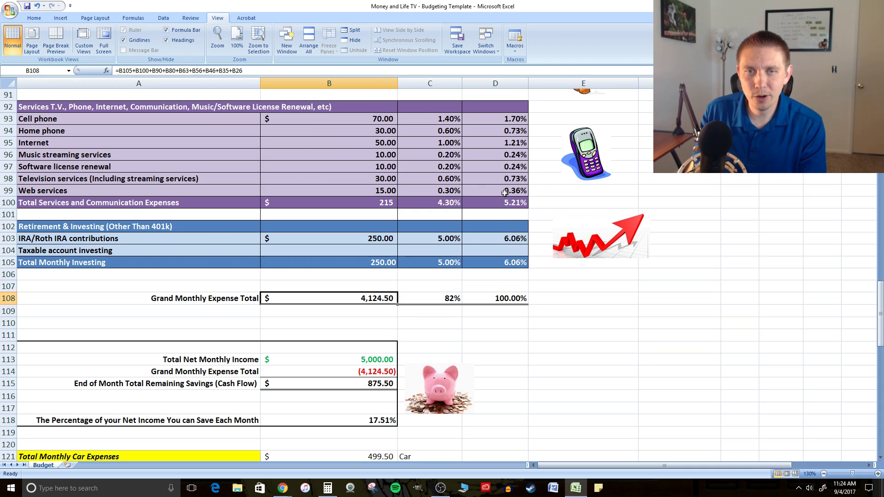
scroll(468, 193, down, 4)
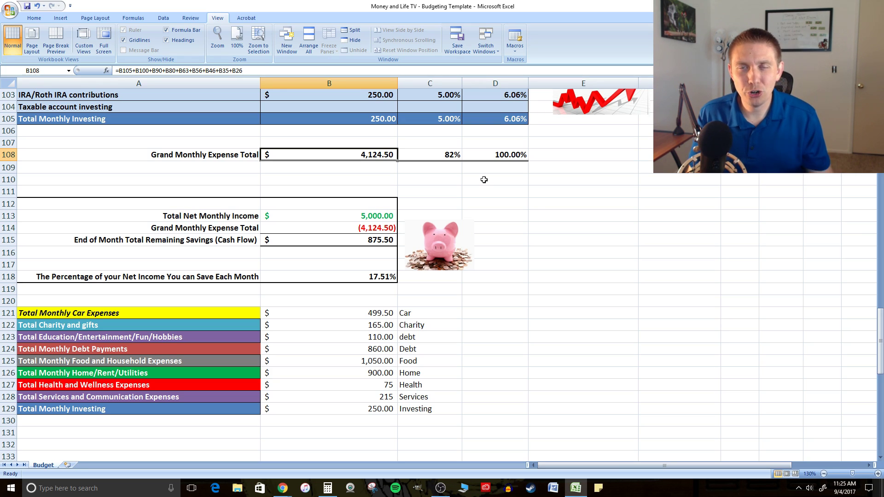
Compute 875.50 / 5000 in Calculator, giving 0.1751 to match the 17.51% savings rate
click(151, 241)
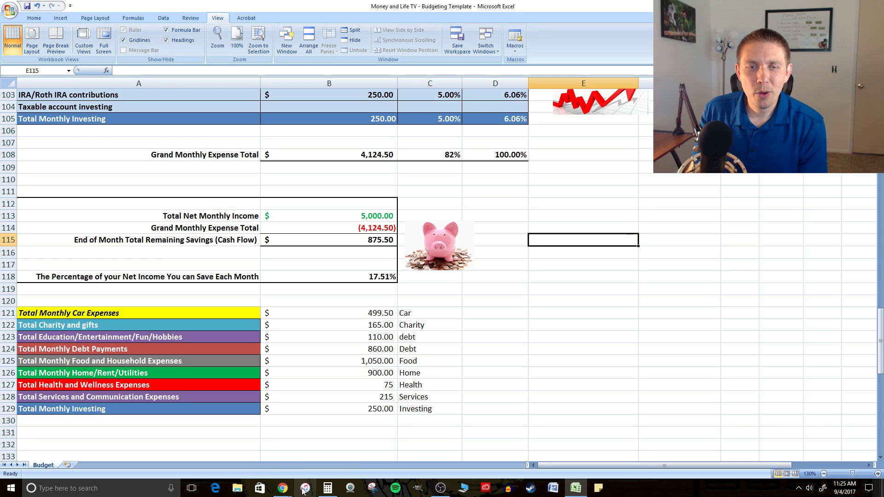
click(327, 488)
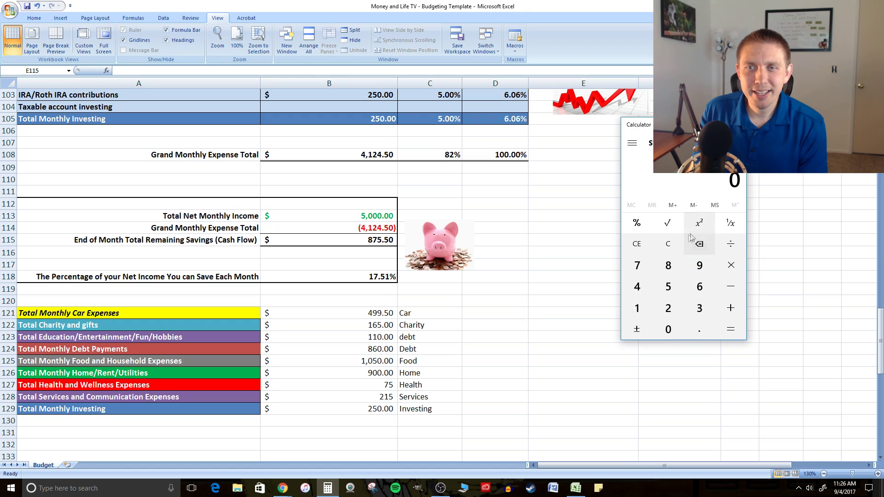
text(87)
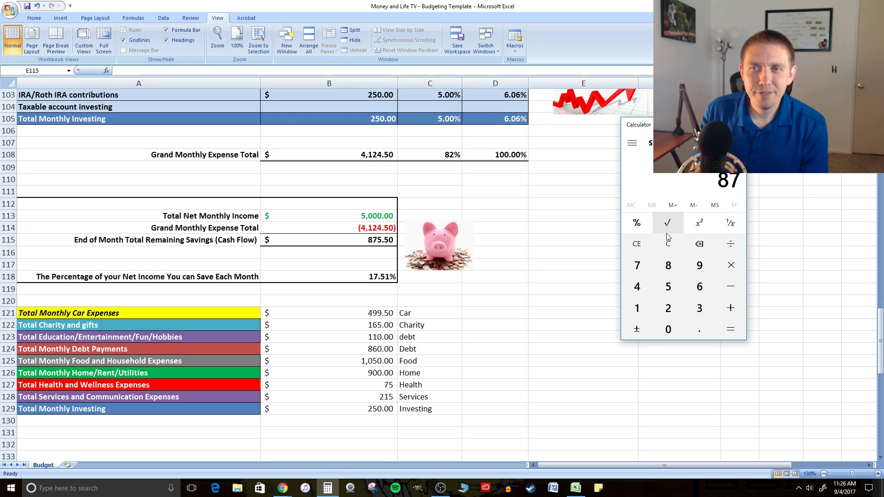
text(5.50/500)
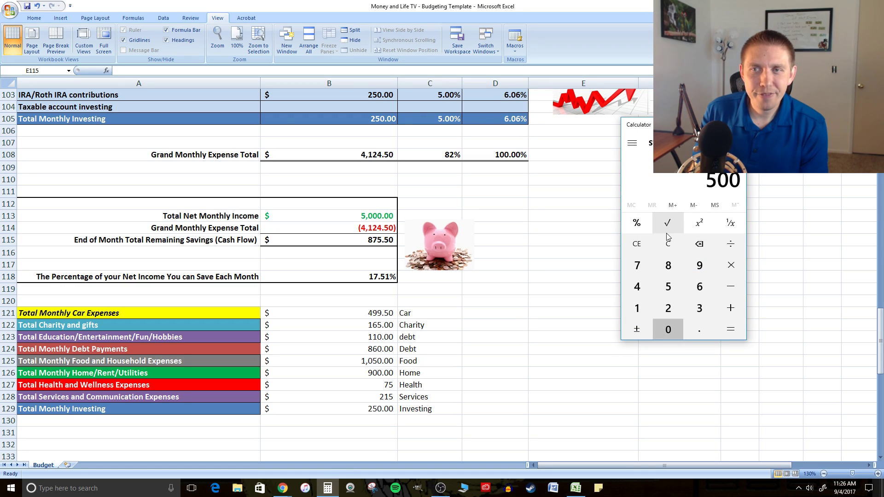
text(0)
key(Return)
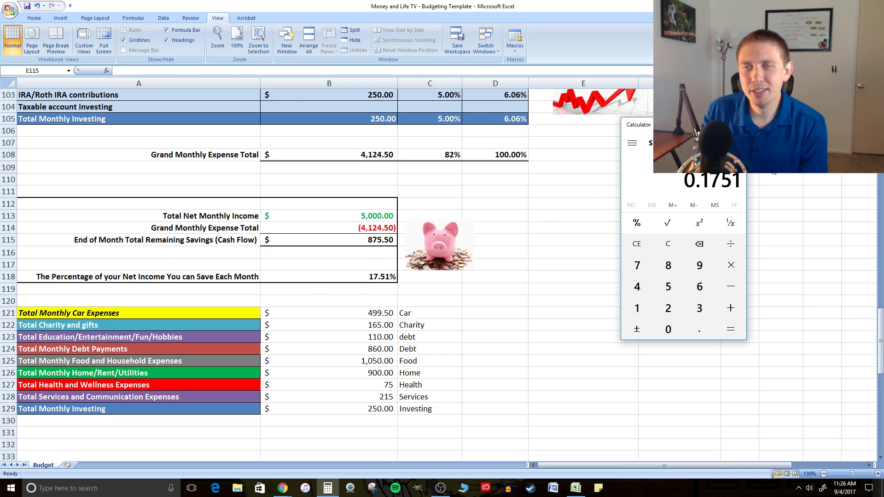
click(584, 181)
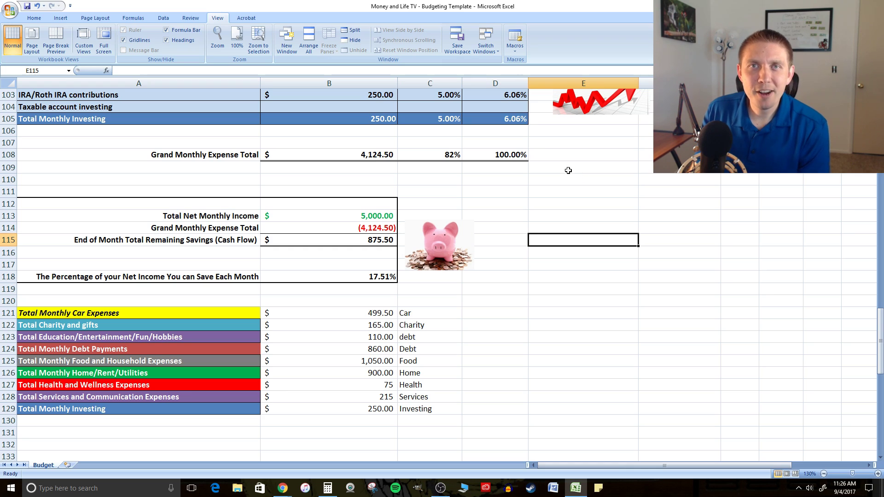
Scroll down to the expense column chart, then back up to row 1 of the Budget sheet
scroll(563, 167, down, 2)
scroll(563, 167, down, 3)
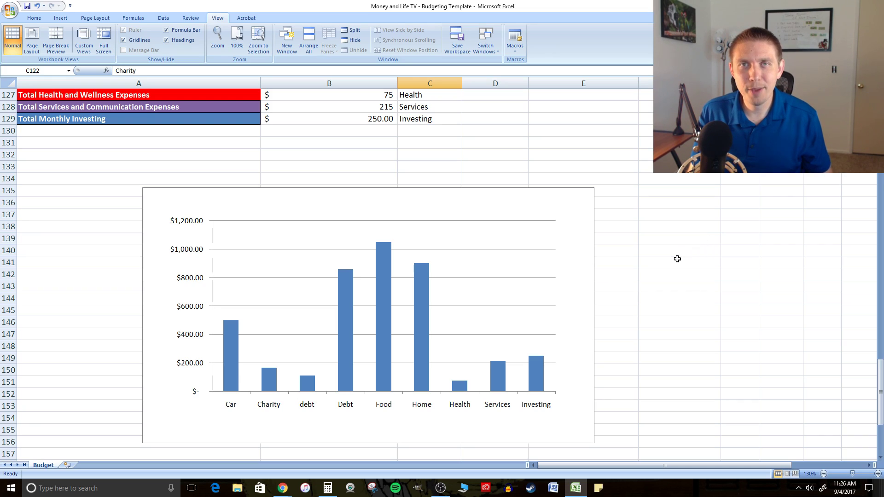
scroll(599, 262, up, 5)
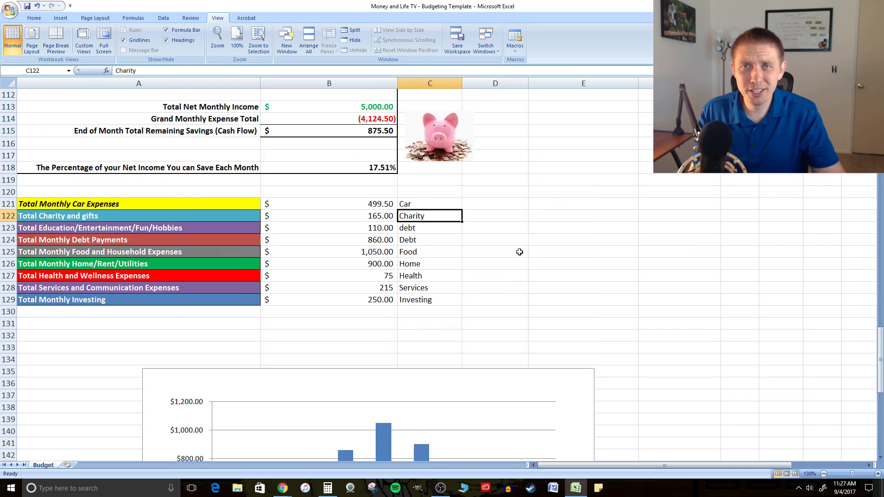
scroll(523, 236, up, 4)
scroll(523, 237, up, 6)
scroll(522, 230, up, 5)
scroll(523, 221, up, 5)
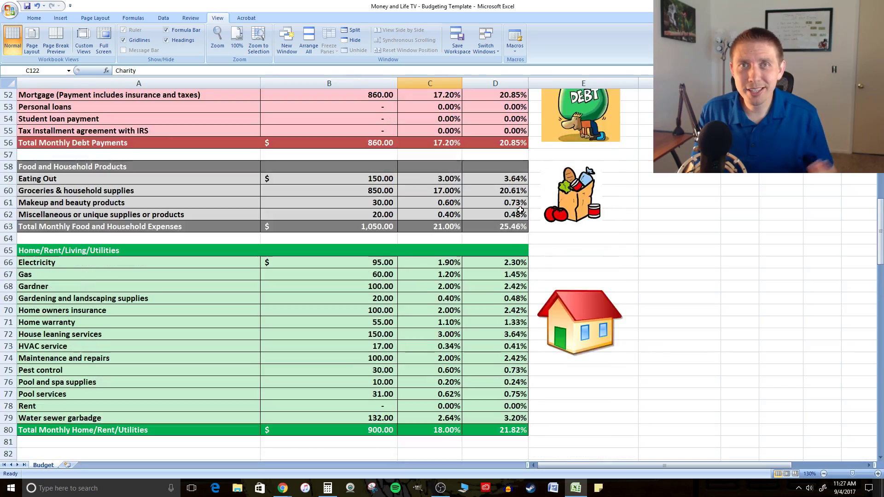
scroll(523, 210, up, 4)
scroll(523, 210, up, 3)
scroll(528, 208, up, 5)
scroll(532, 205, up, 5)
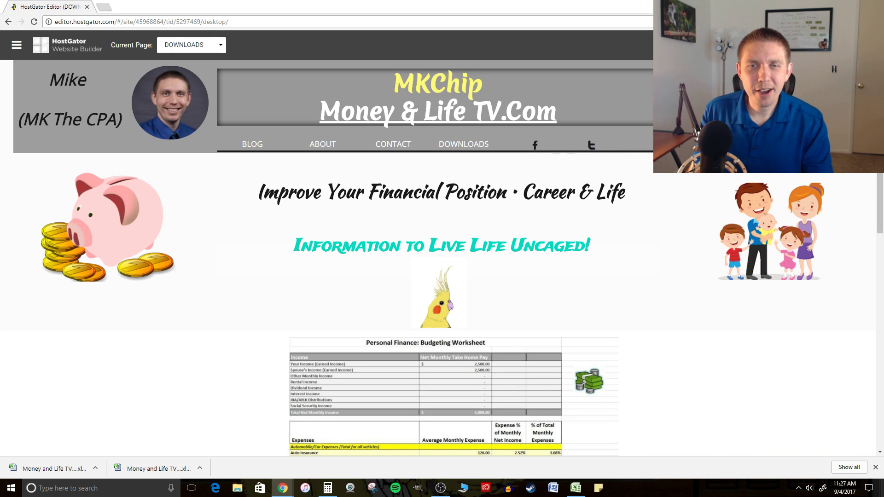
Download the budgeting template from the worksheet image, confirming the Open File prompt
scroll(882, 200, down, 3)
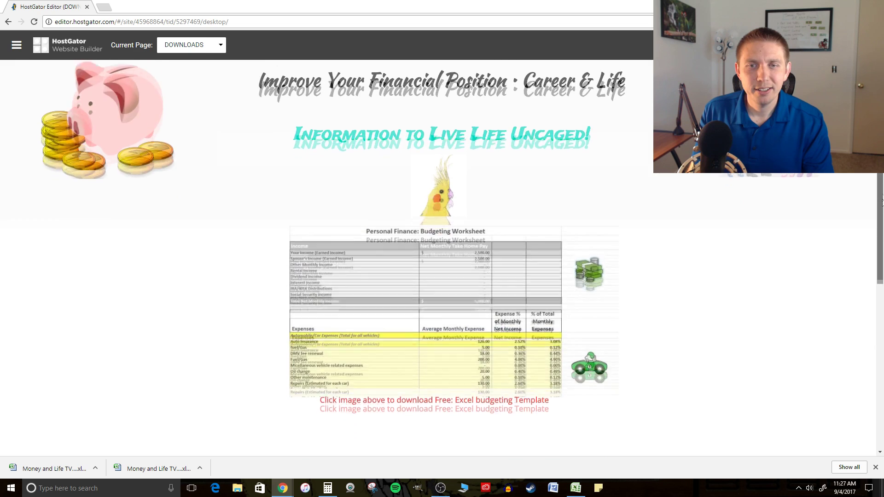
scroll(882, 201, down, 1)
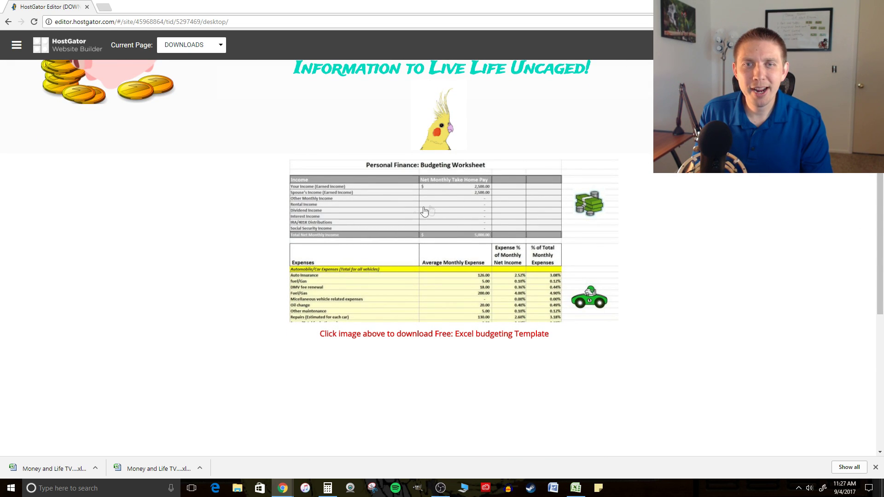
click(446, 228)
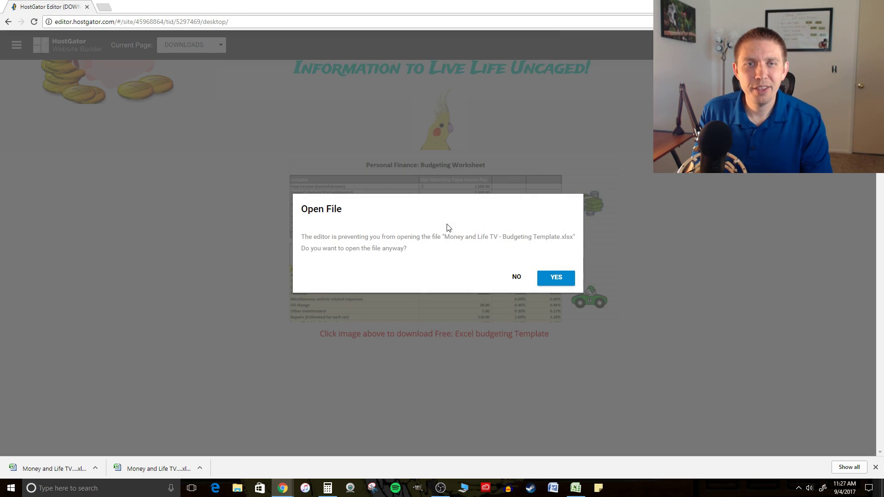
click(557, 278)
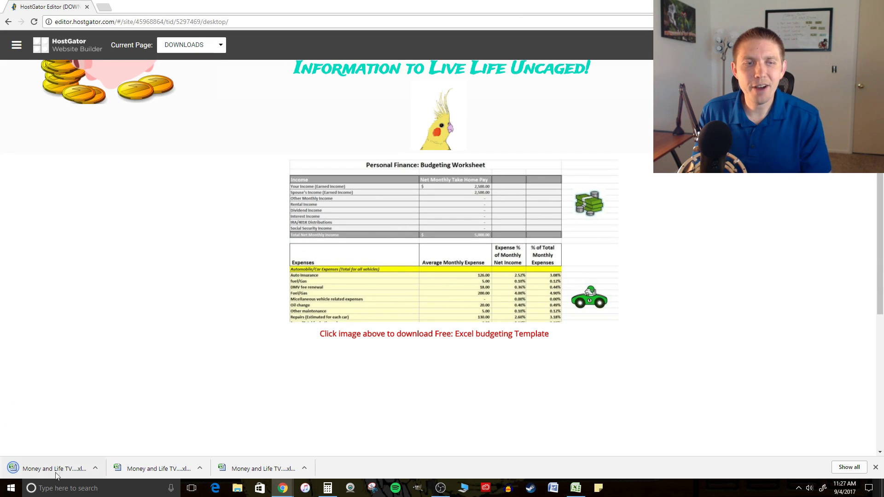